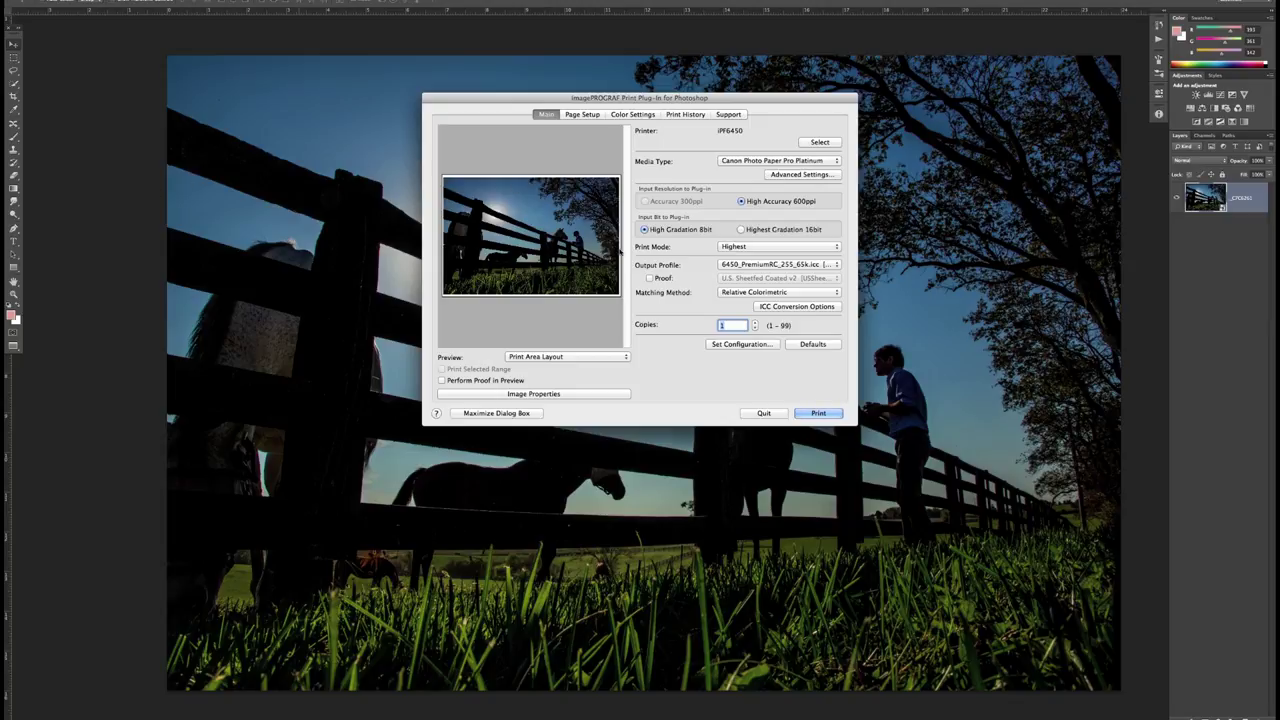
Maximize the imagePROGRAF Print Plug-In dialog to full screen
click(518, 414)
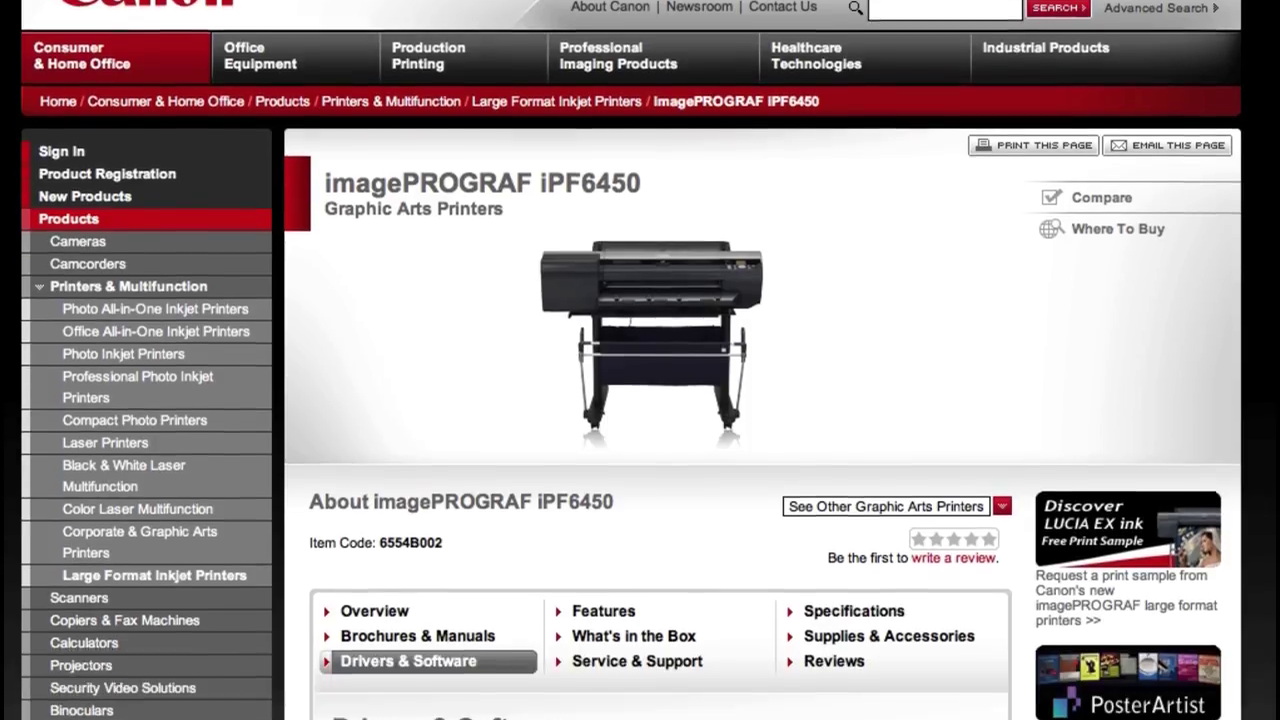
Bring up the driver downloads listing on the iPF6450 product page
scroll(405, 528, down, 4)
click(406, 478)
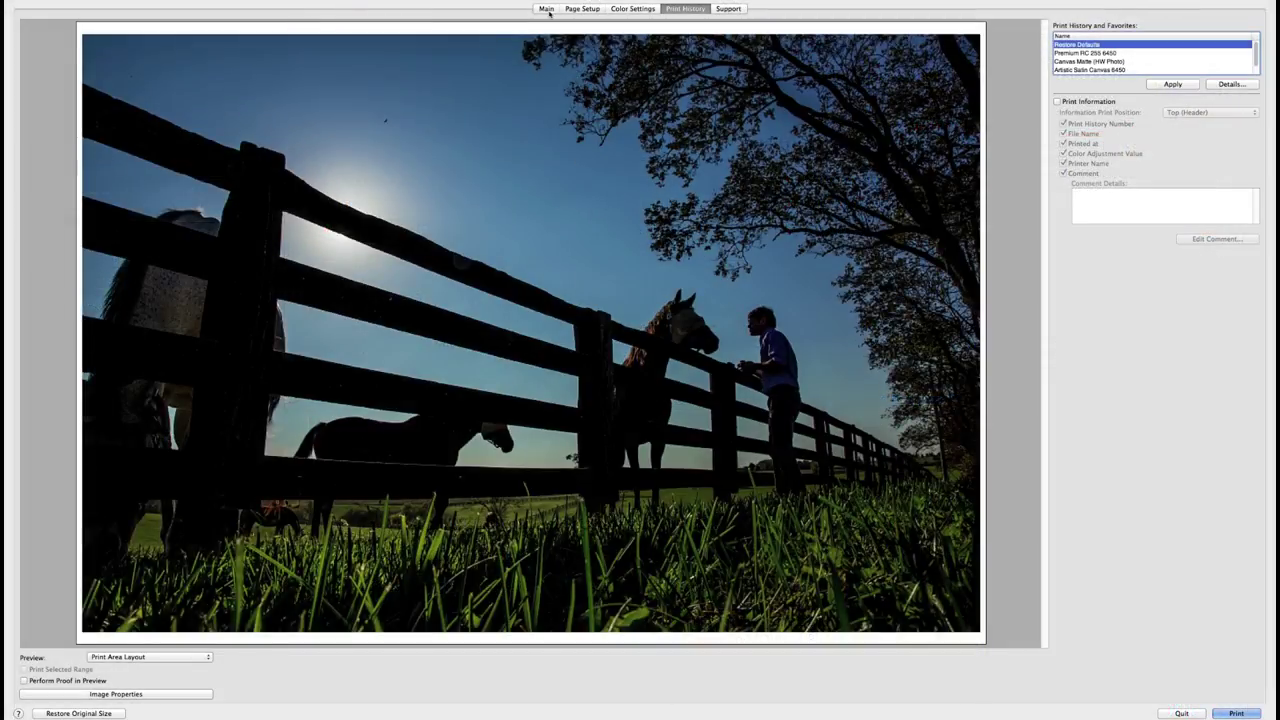
Review the Main, Page Setup and Color Settings tabs, opening Curves and cancelling it unchanged
click(547, 9)
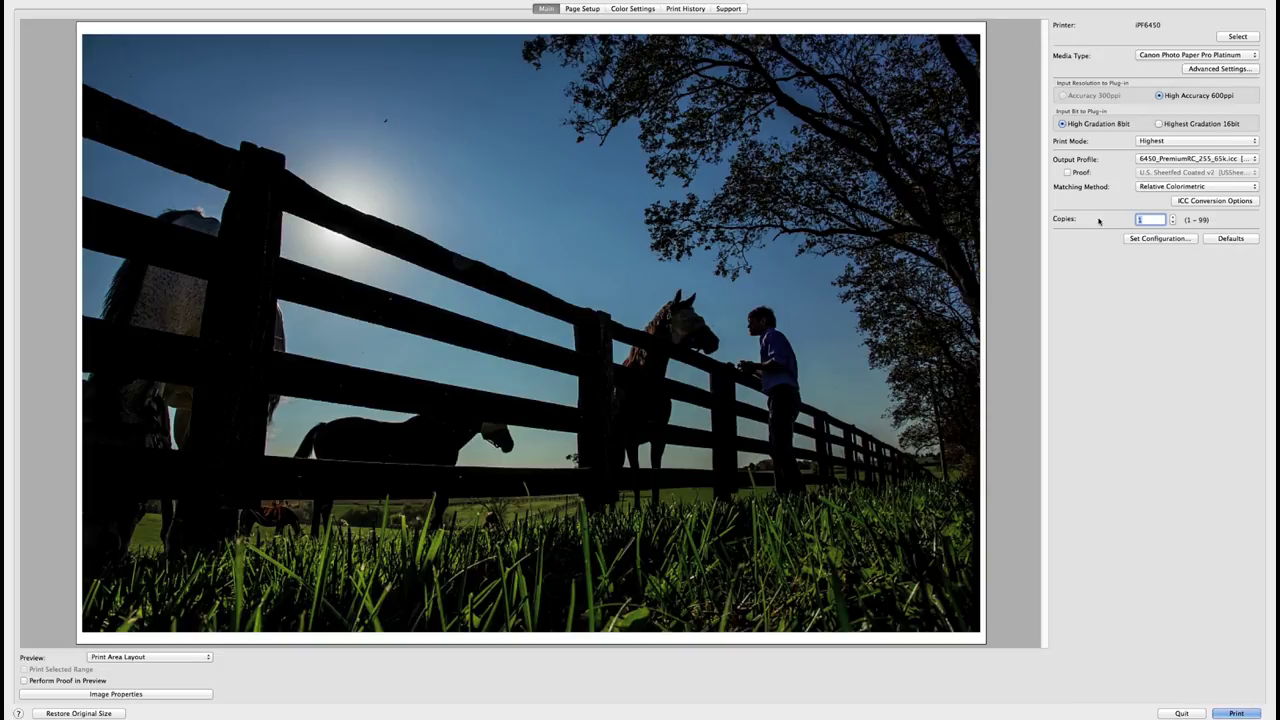
click(582, 9)
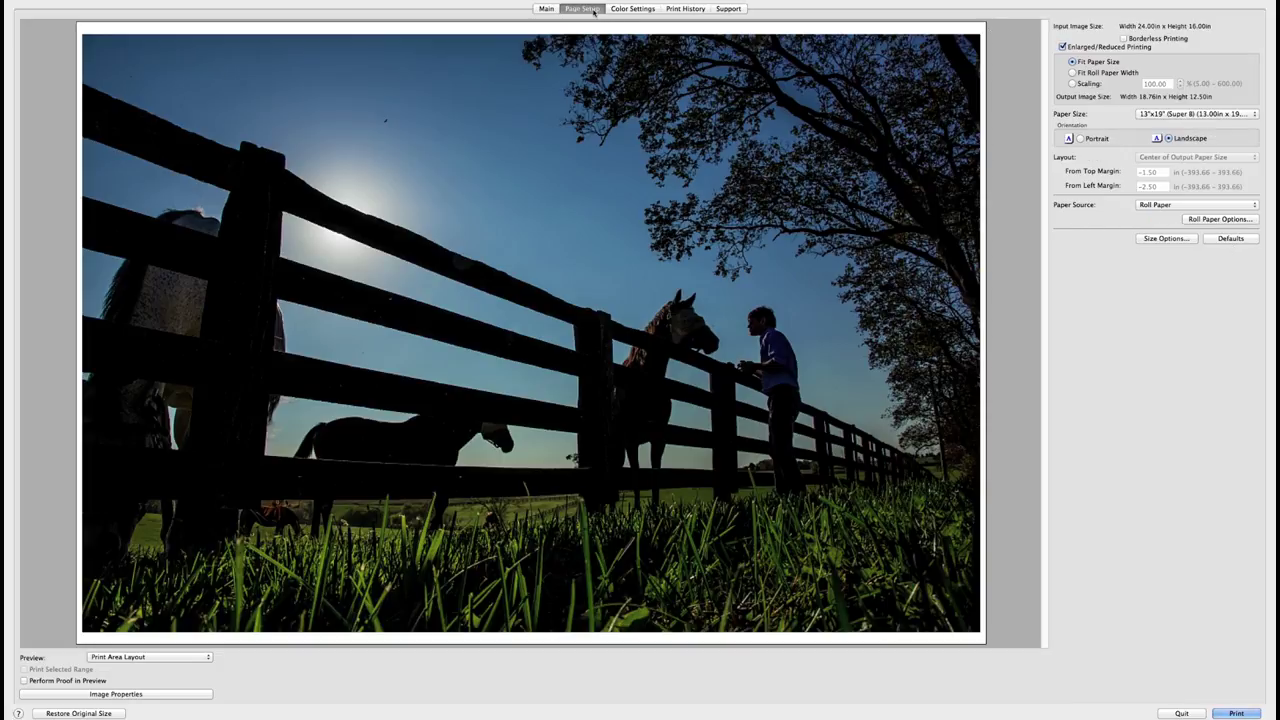
click(633, 9)
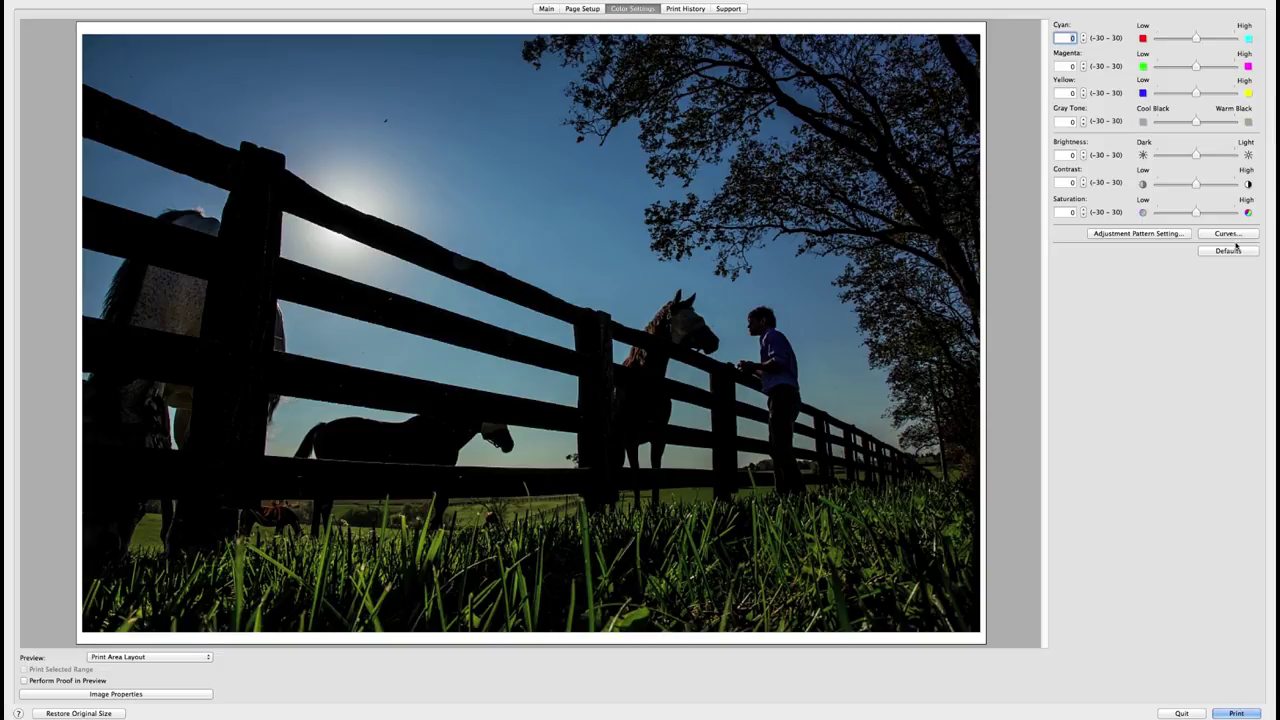
click(1237, 234)
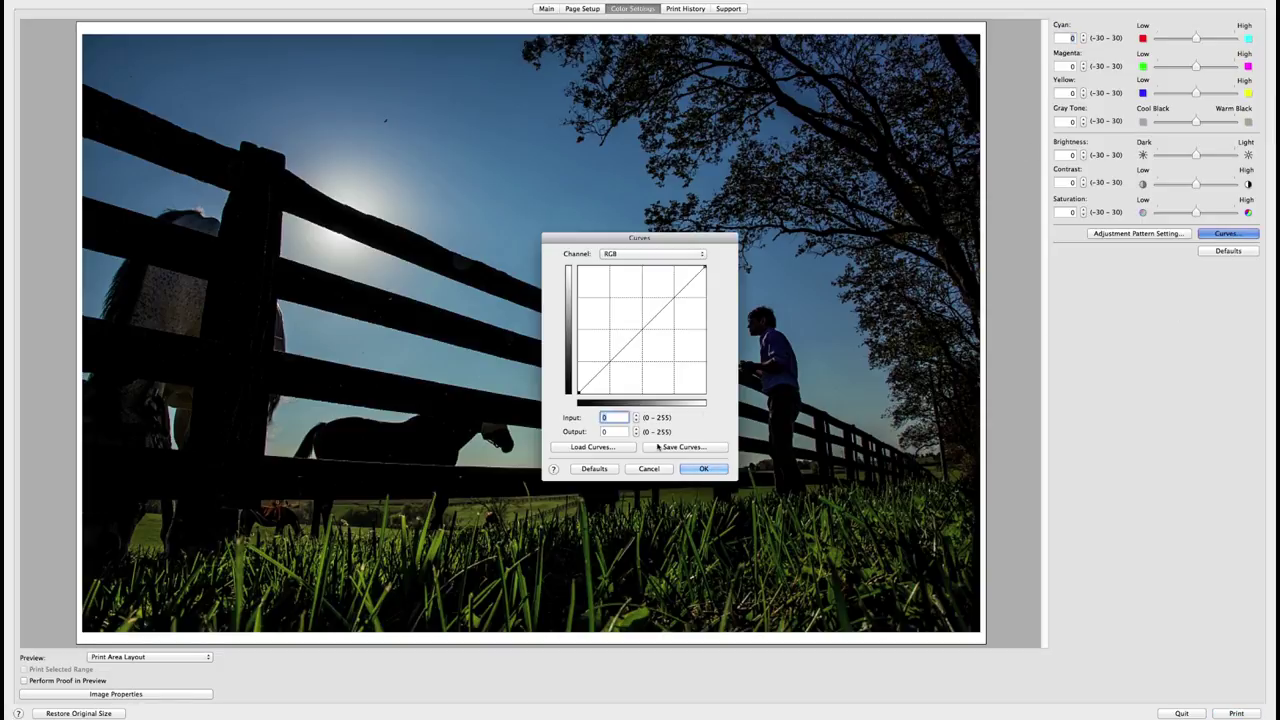
click(650, 468)
Check Print History, then revisit Main and Page Setup, ending on Color Settings
click(685, 9)
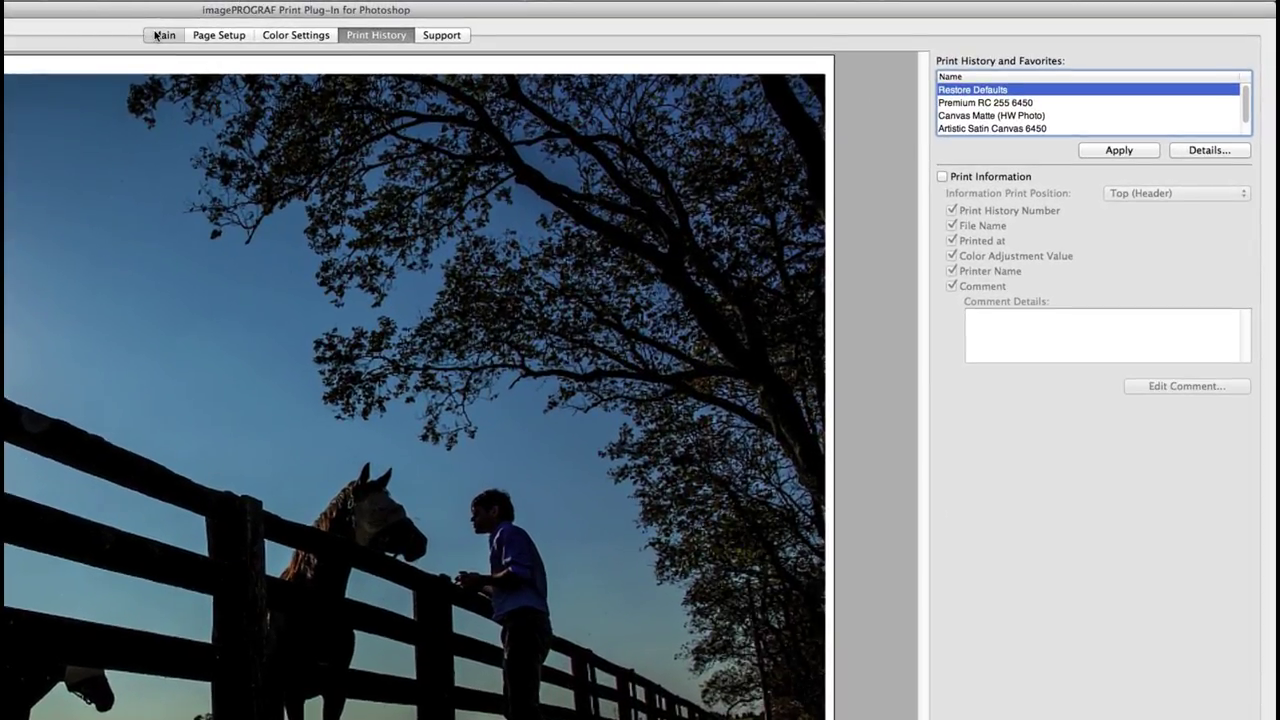
click(160, 35)
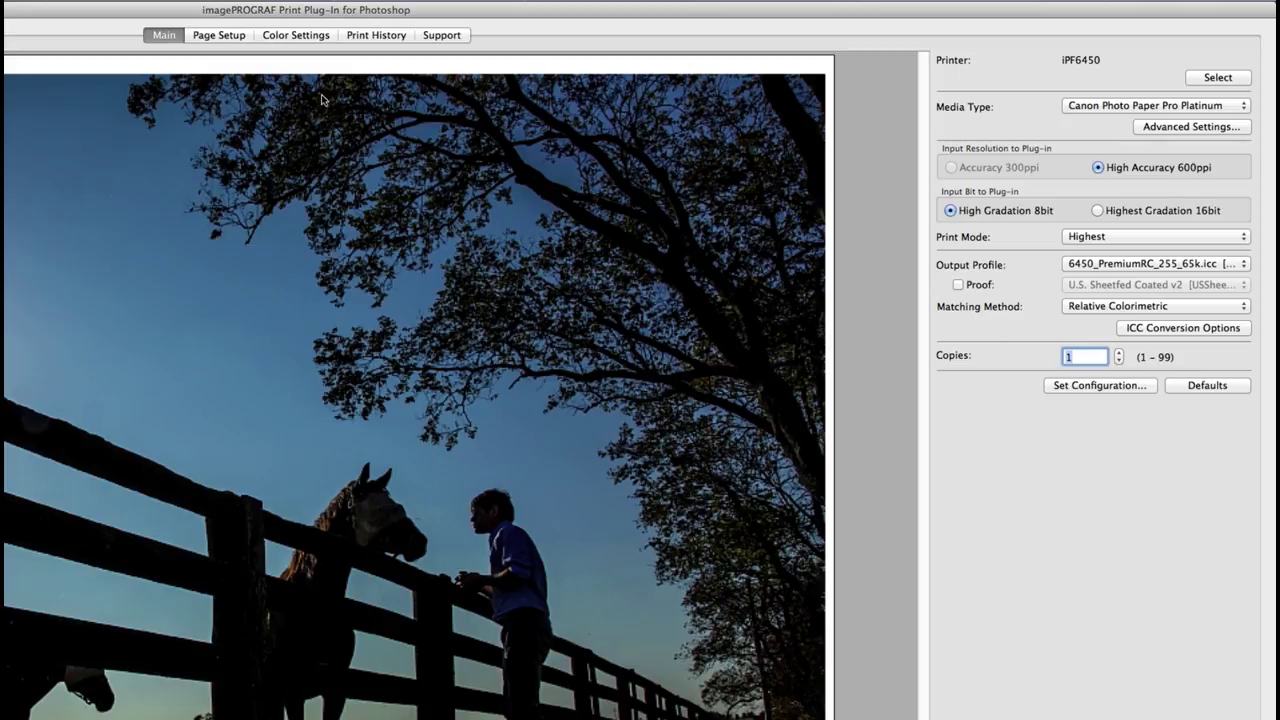
click(240, 40)
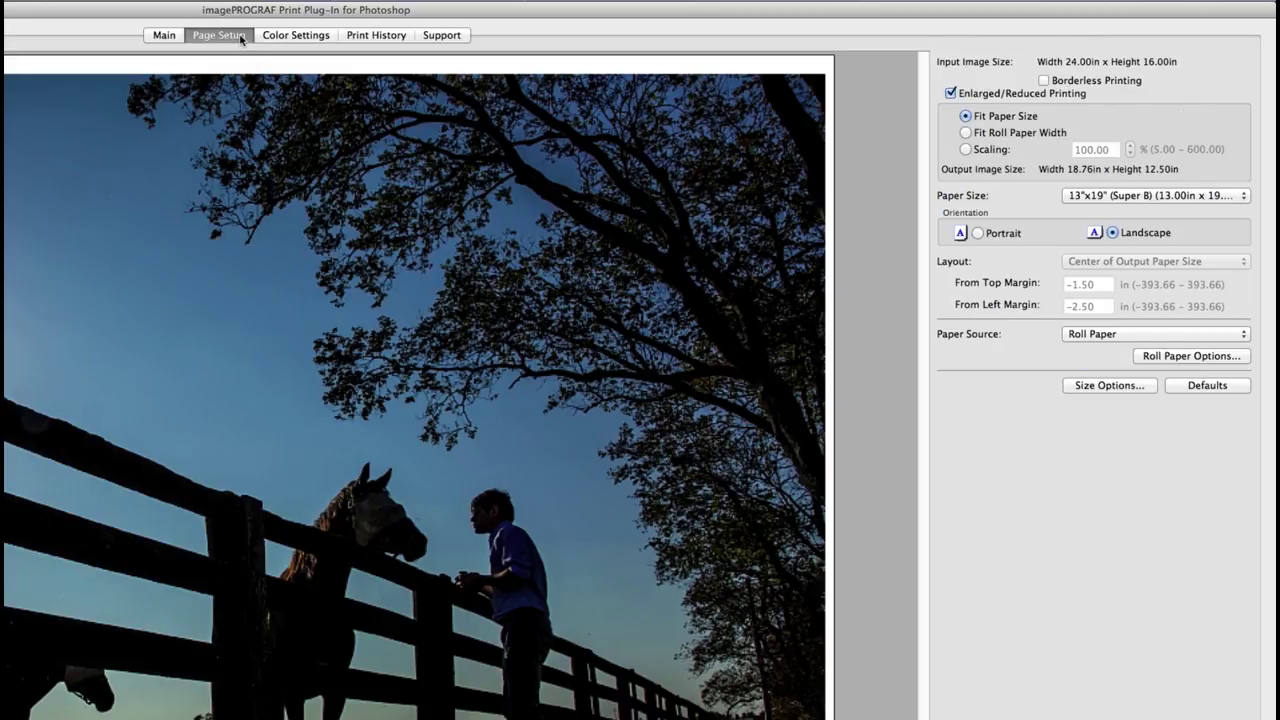
click(290, 38)
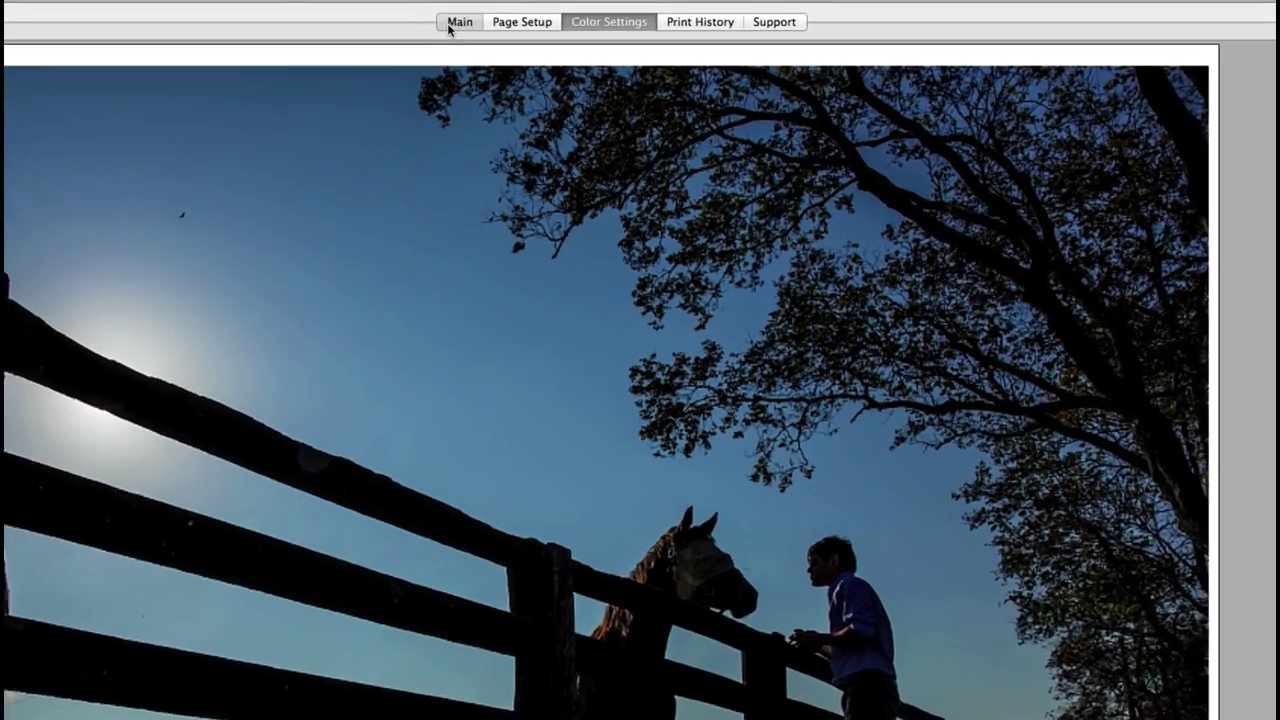
On the Main tab, select the iPF6450 printer and Canon Photo Paper Pro Platinum media
click(458, 22)
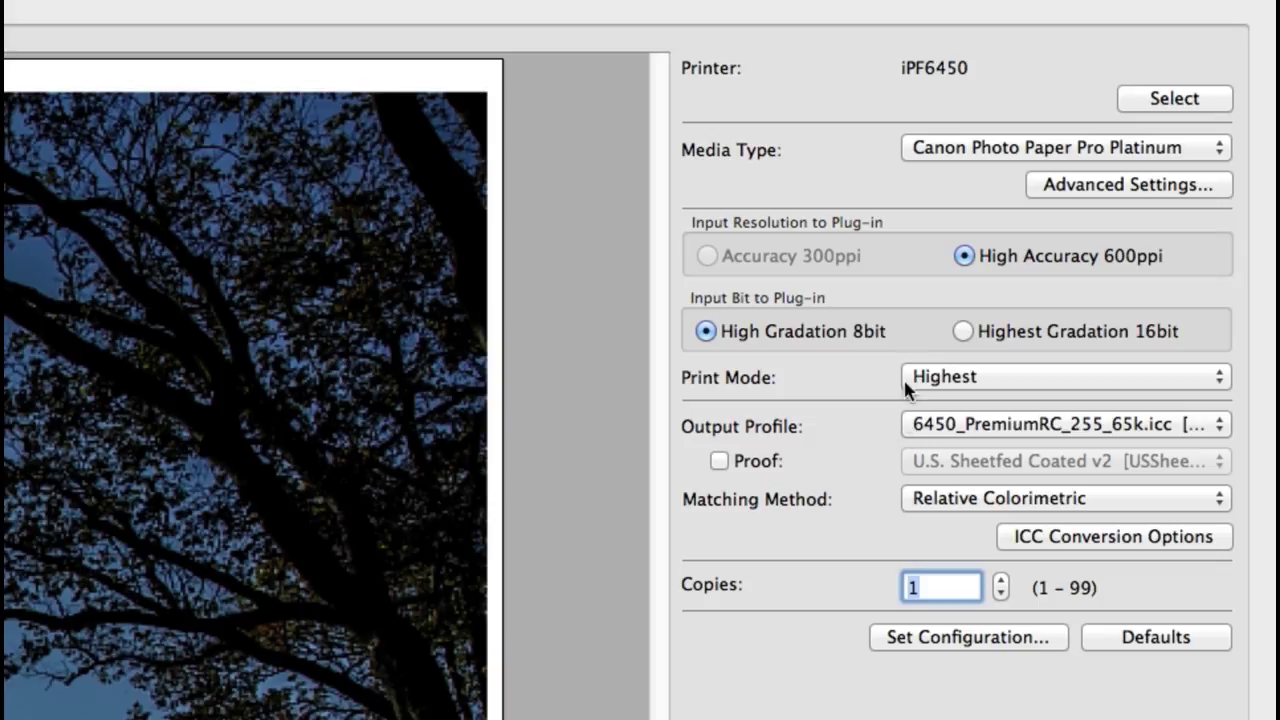
click(1180, 106)
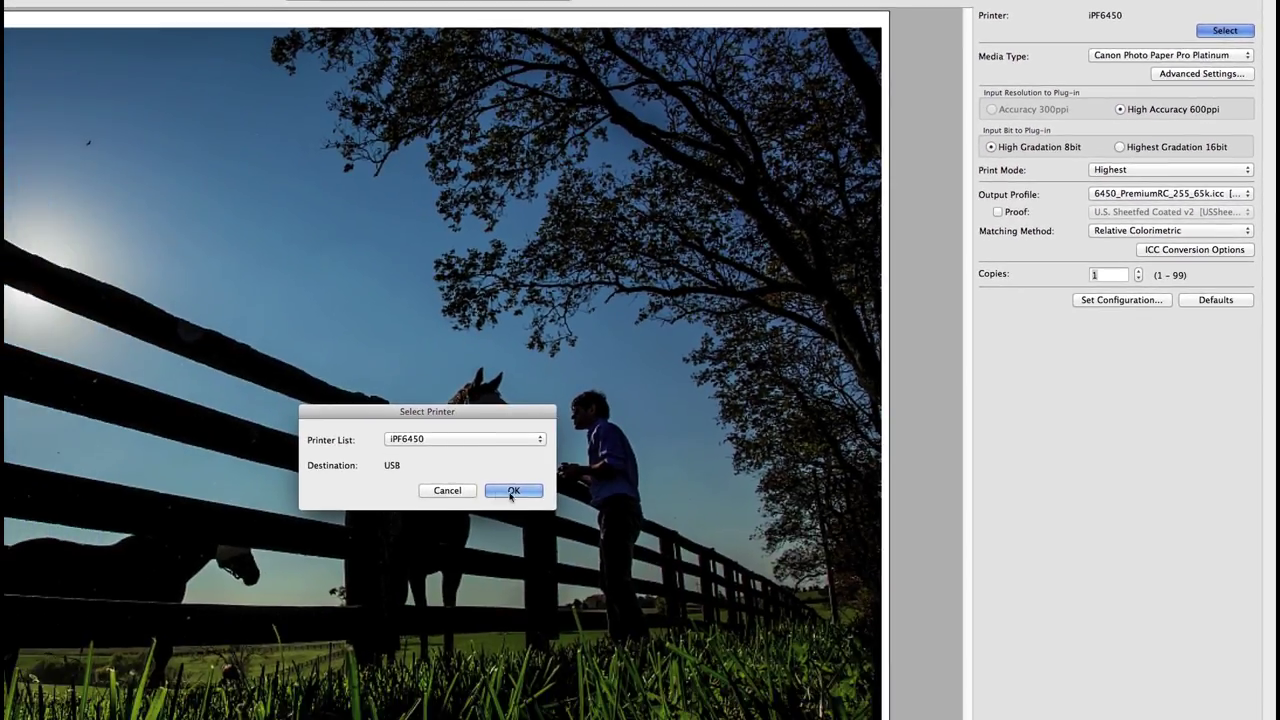
click(512, 491)
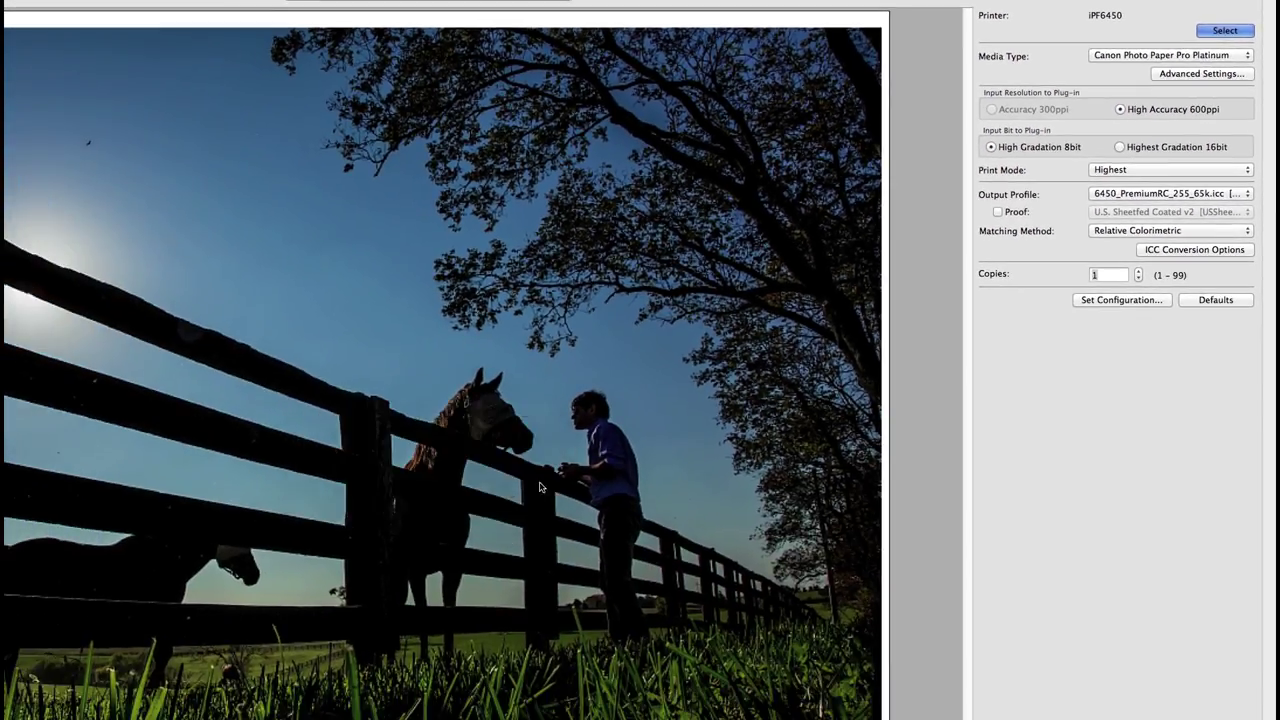
click(1177, 56)
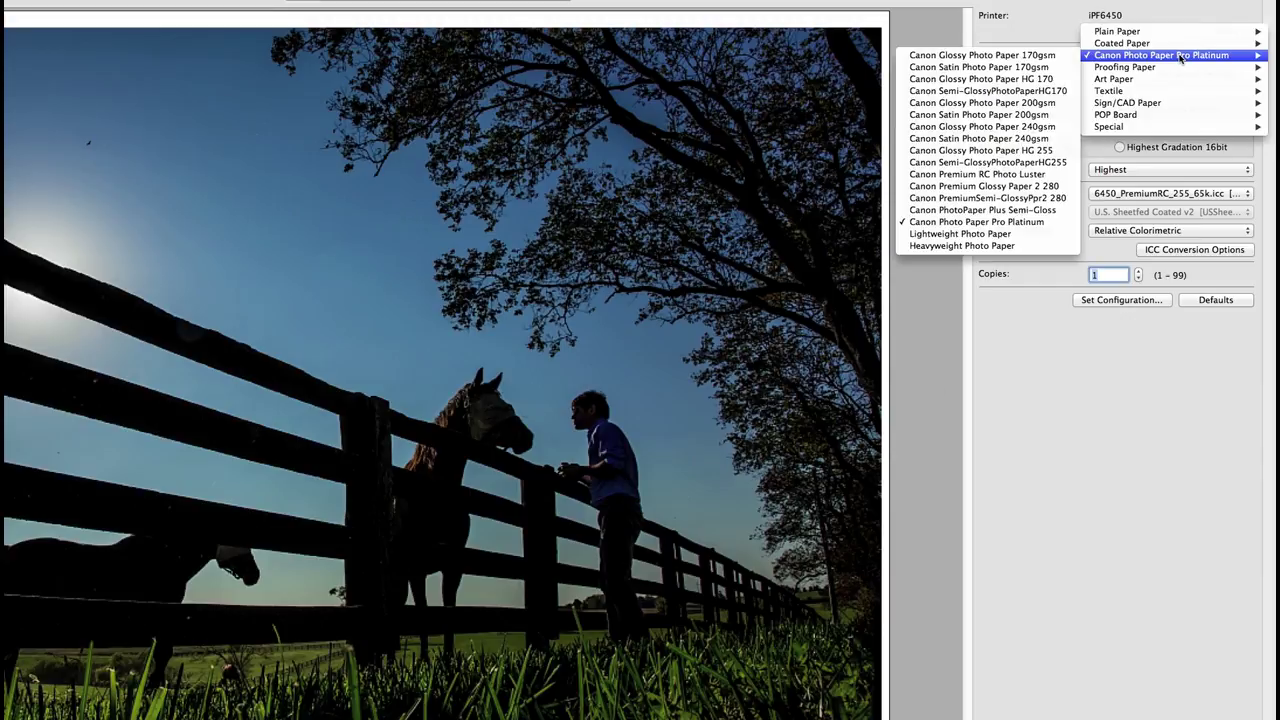
click(1001, 222)
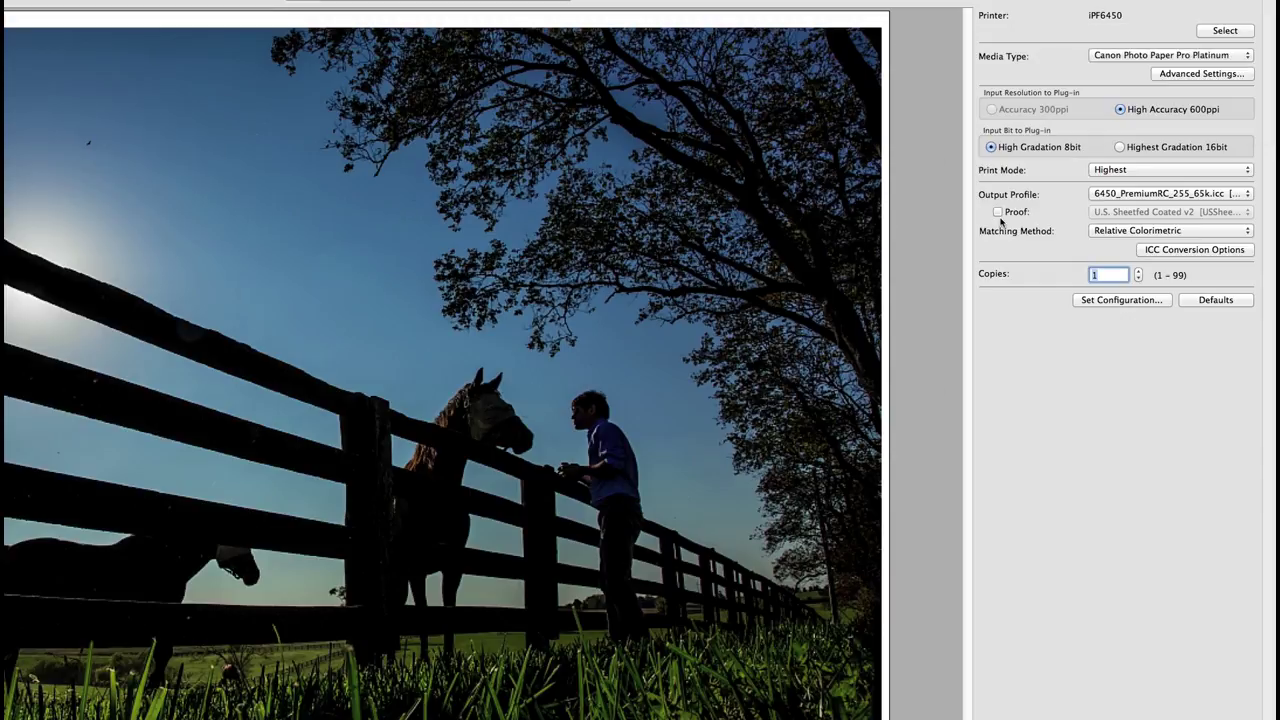
In Paper Detailed Settings, keep 30sec. between pages and enable High-Precision Text and Fine Lines, leaving Mirror and Unidirectional off
click(1205, 75)
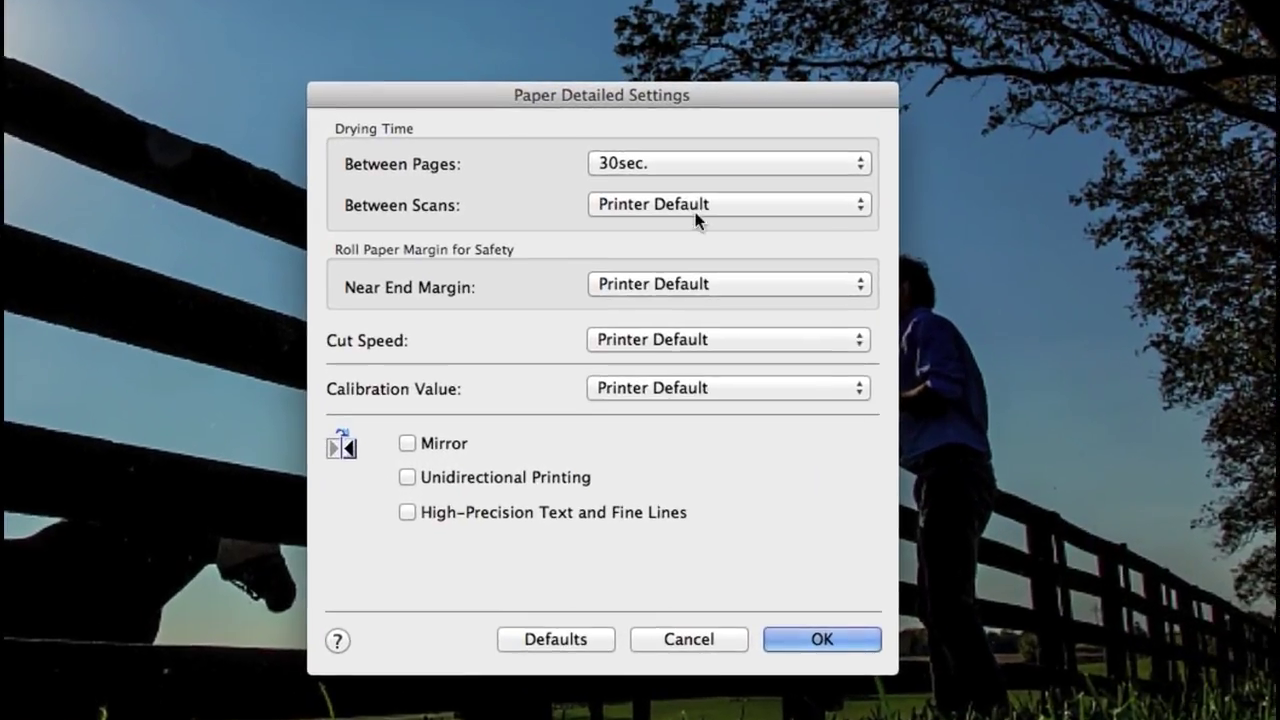
click(450, 332)
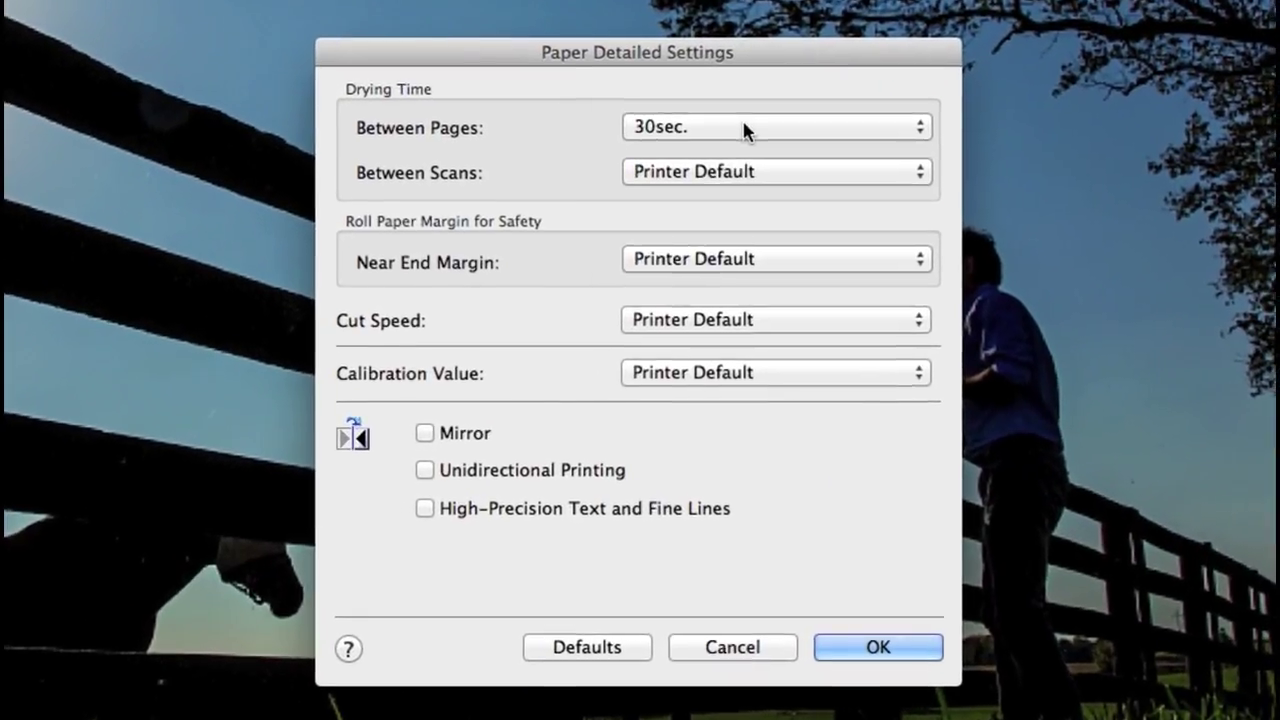
click(747, 131)
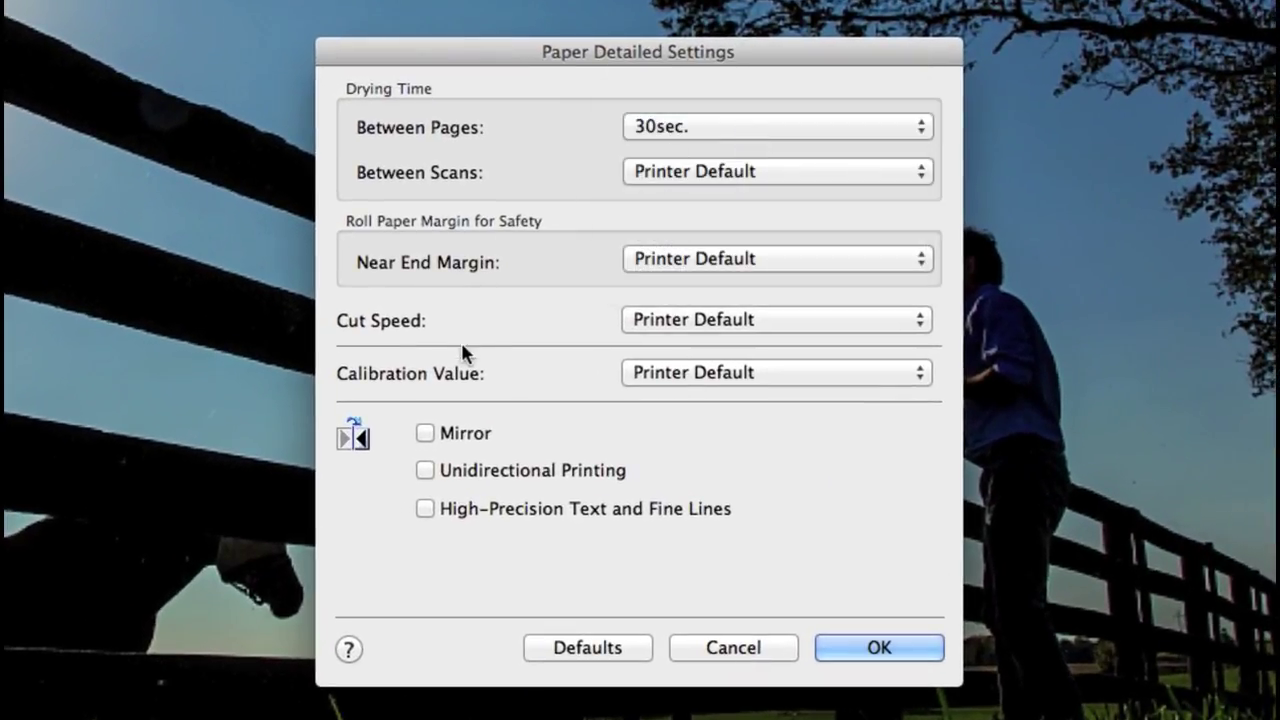
click(477, 437)
click(478, 437)
click(480, 472)
click(427, 468)
click(425, 509)
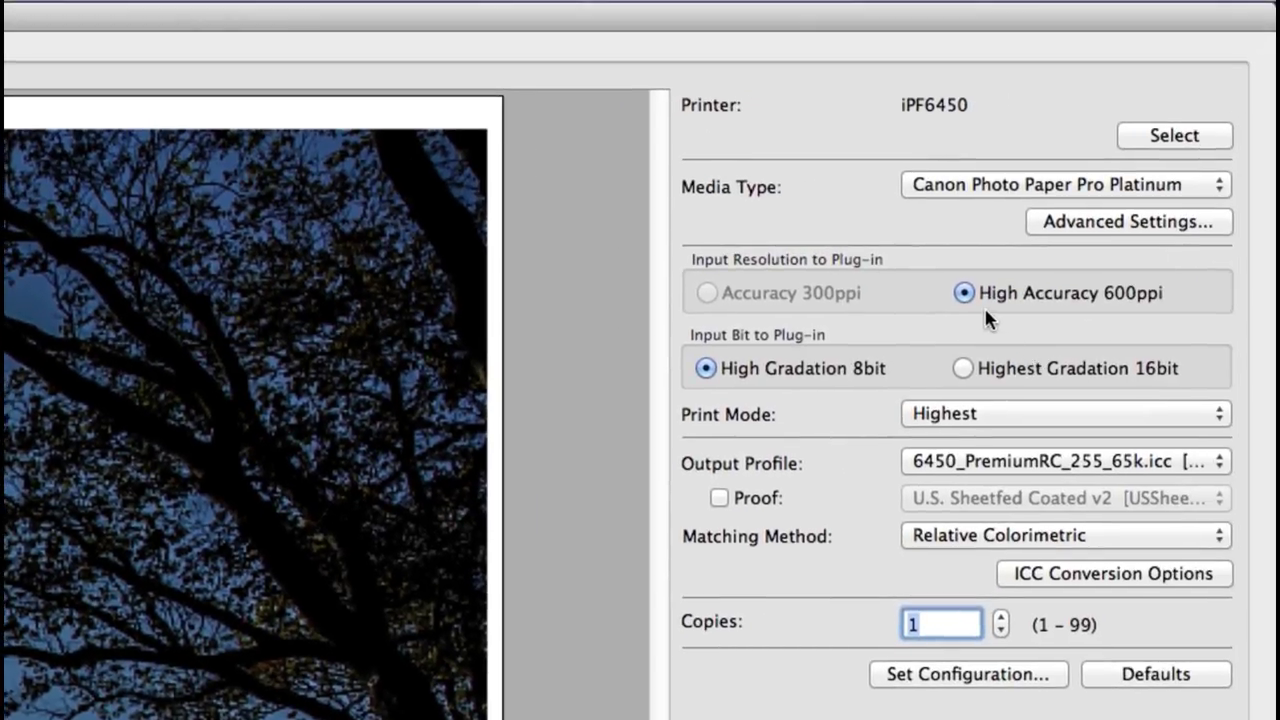
Switch input to Highest Gradation 16bit, leaving Highest print mode and Pro Platinum media unchanged
click(966, 368)
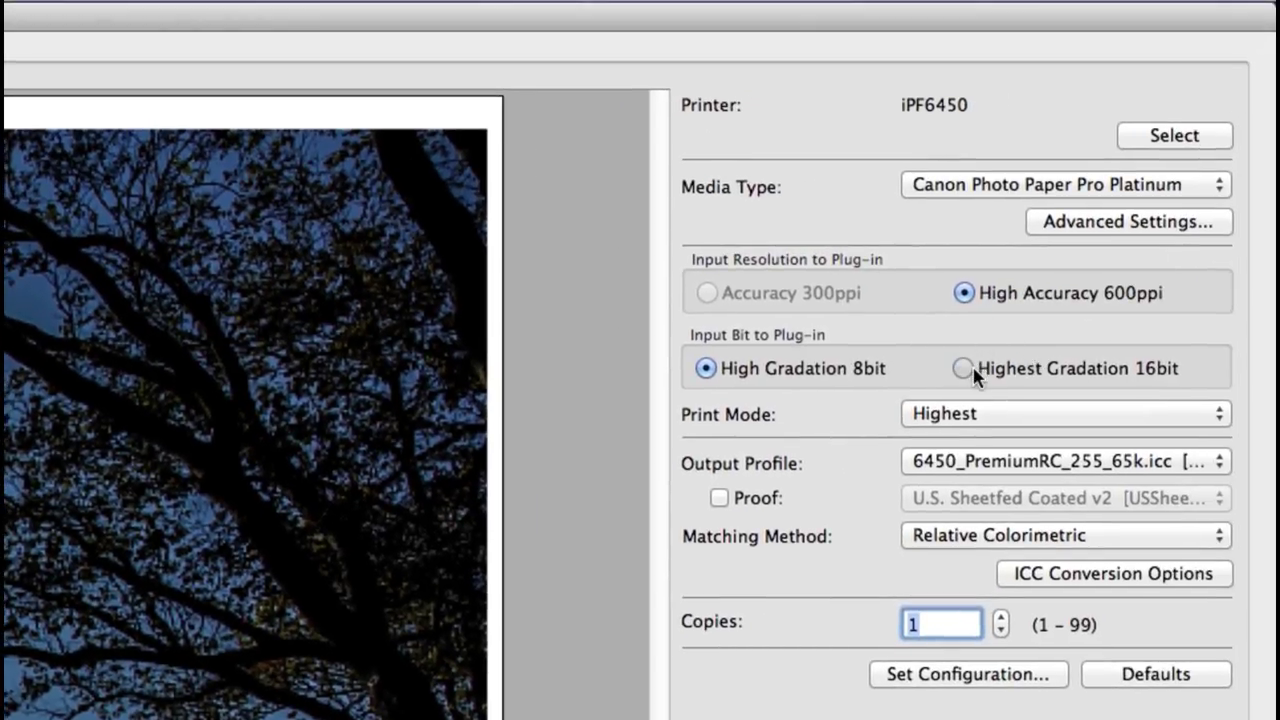
click(994, 415)
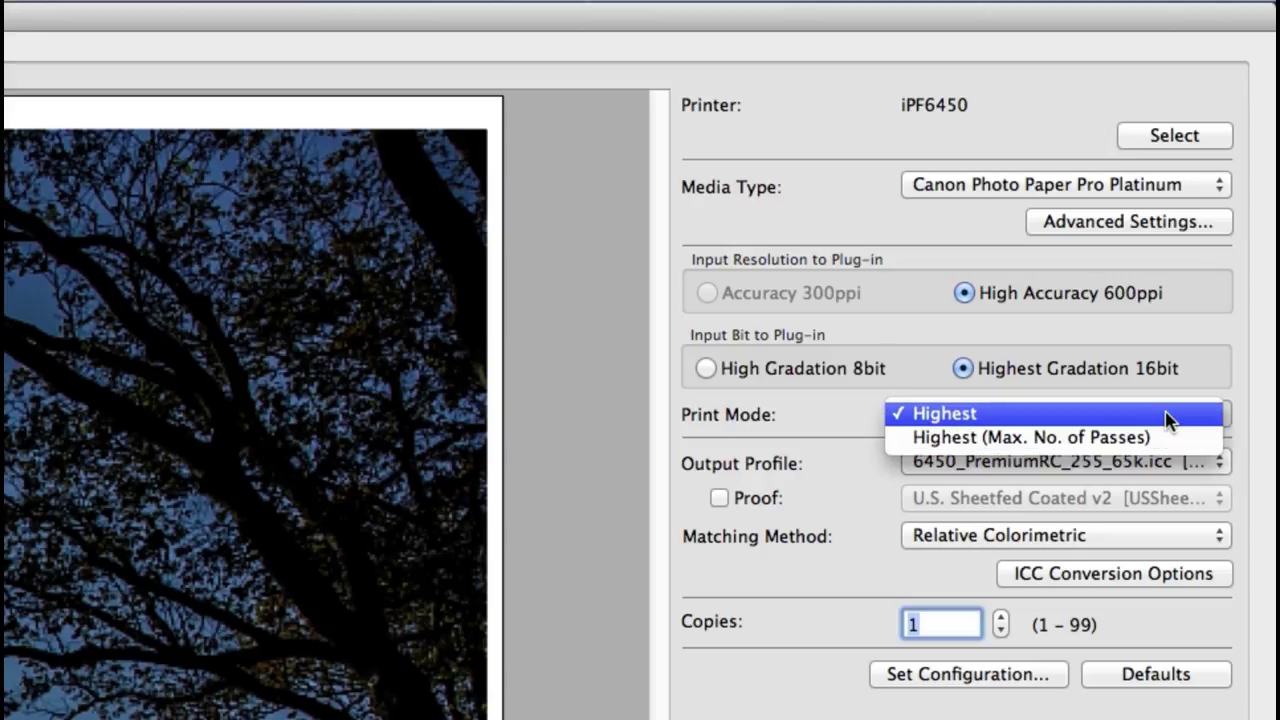
click(1166, 414)
click(1137, 182)
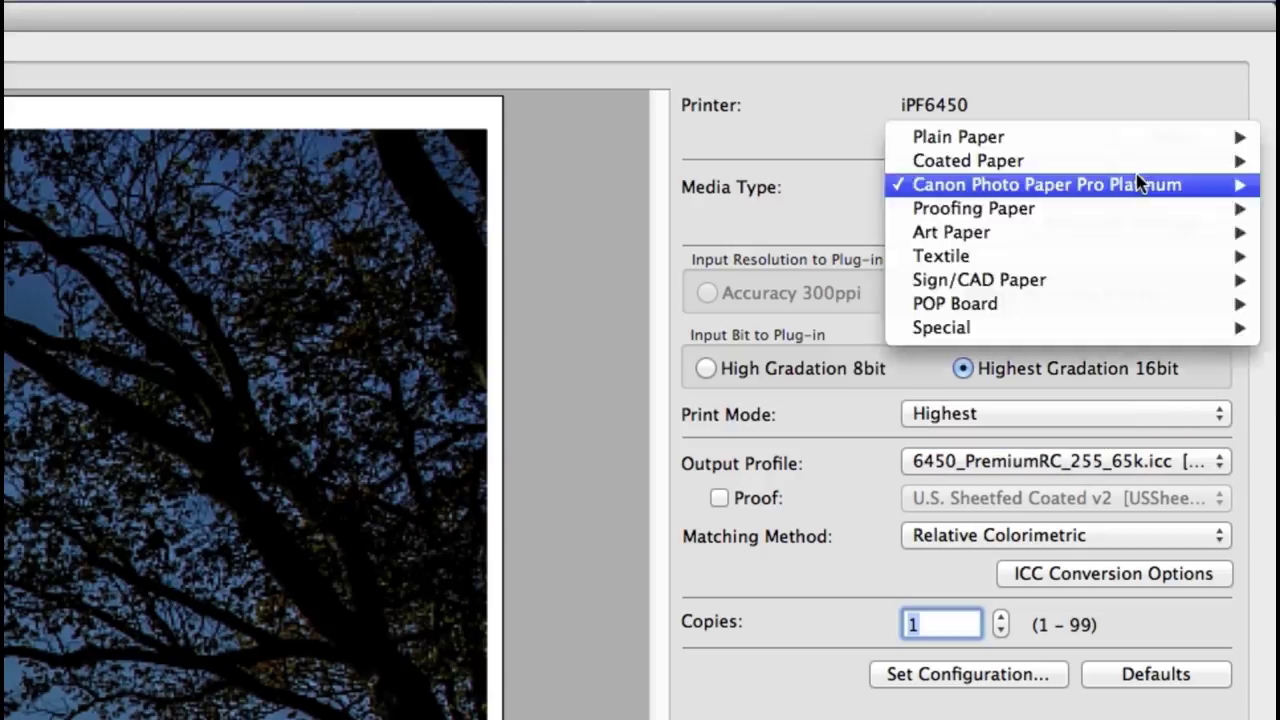
click(700, 120)
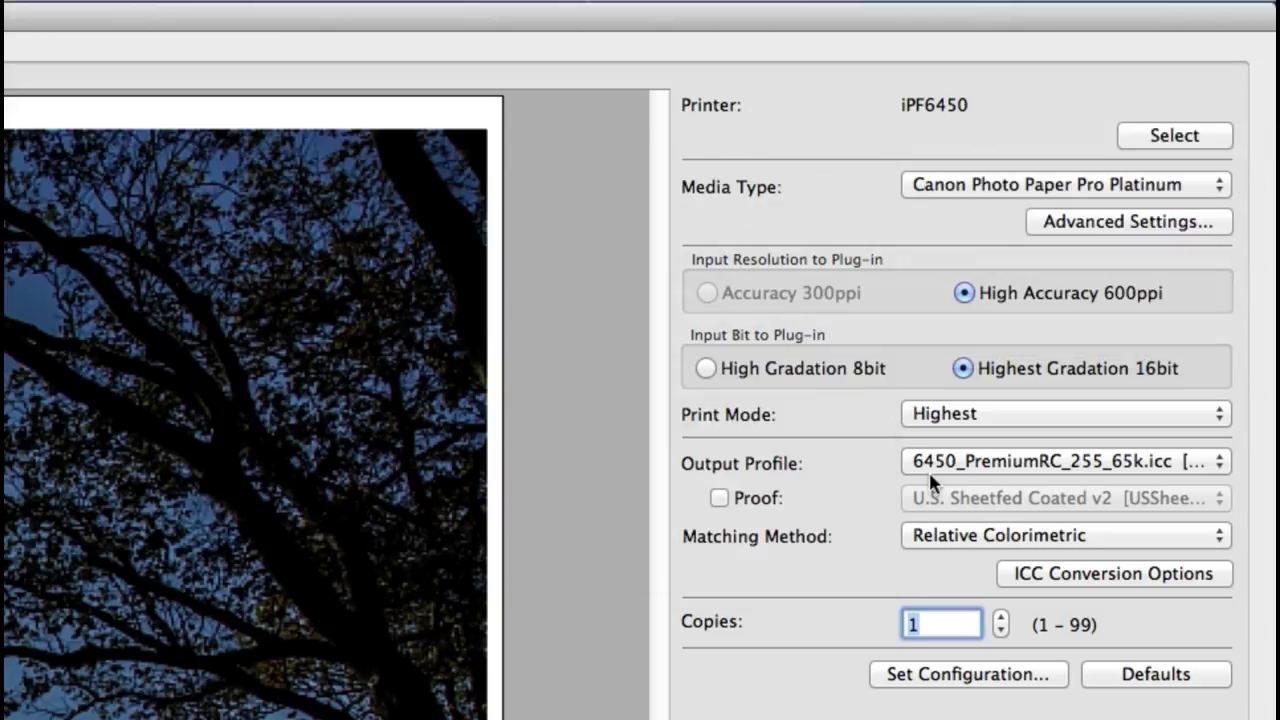
Try Auto (Color) as the output profile, keeping Canon Photo Paper Pro Platinum media
click(973, 465)
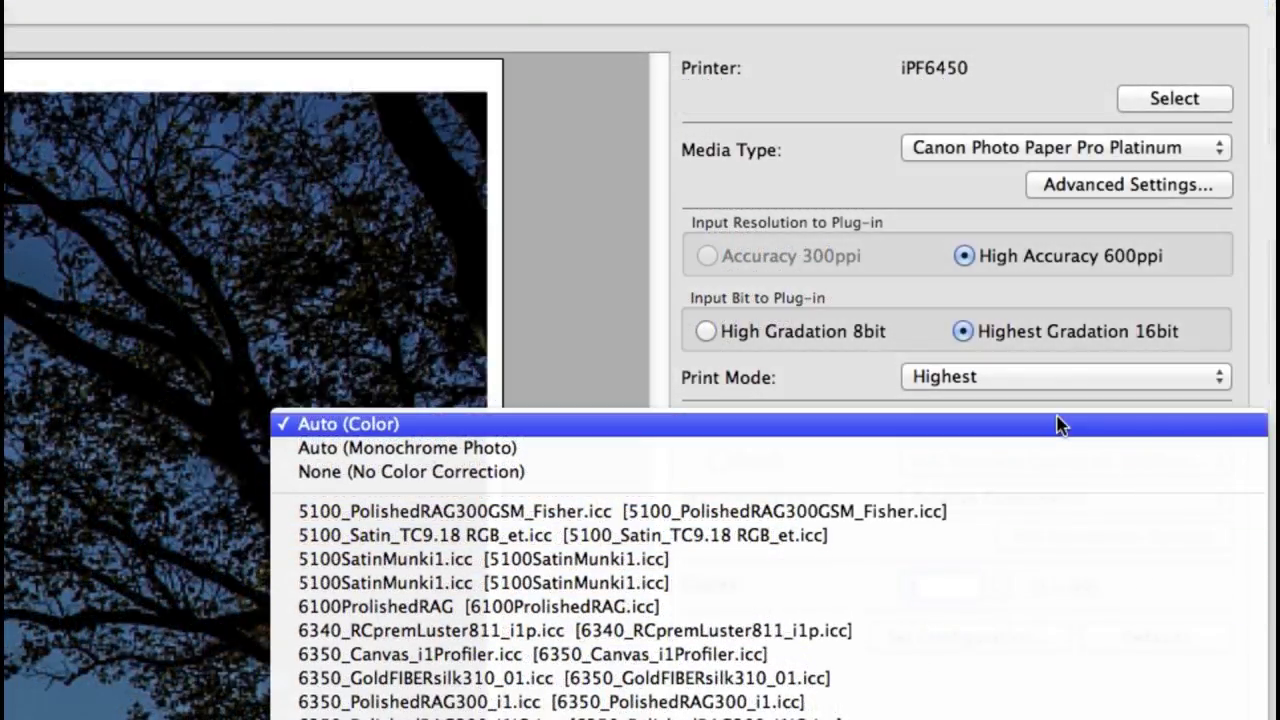
click(1060, 424)
click(1057, 148)
mouse_move(1057, 148)
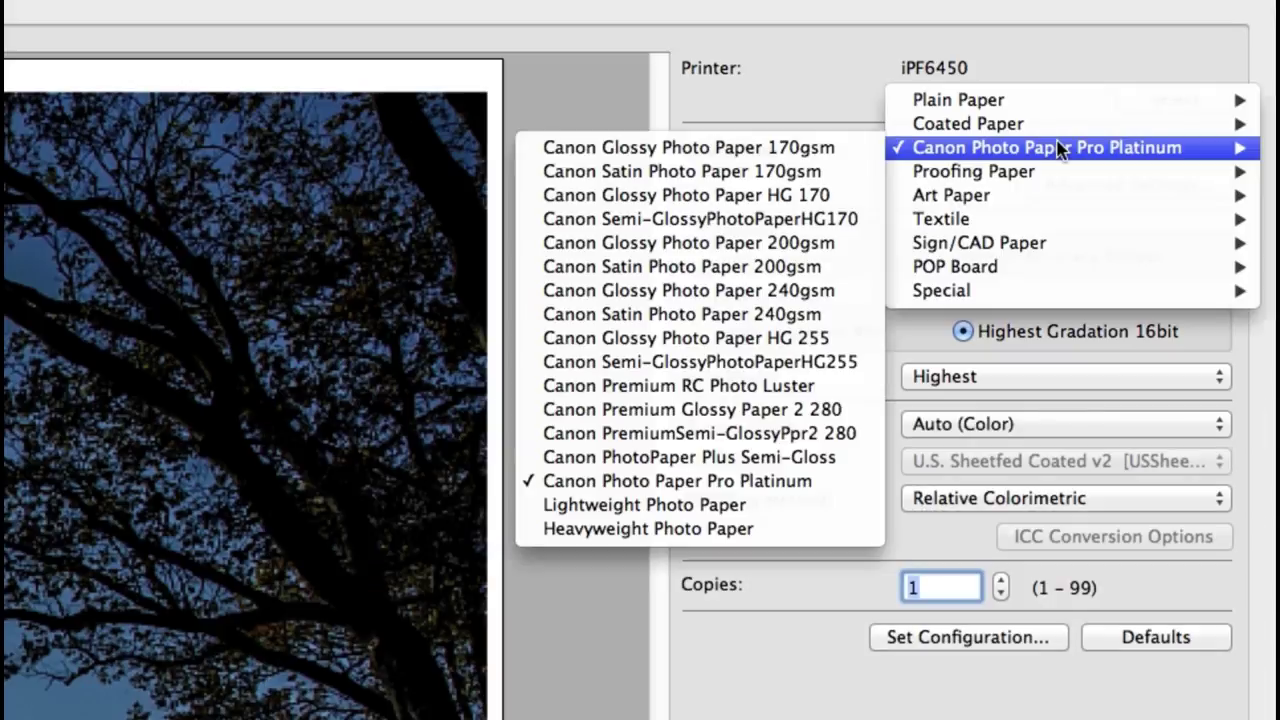
click(755, 480)
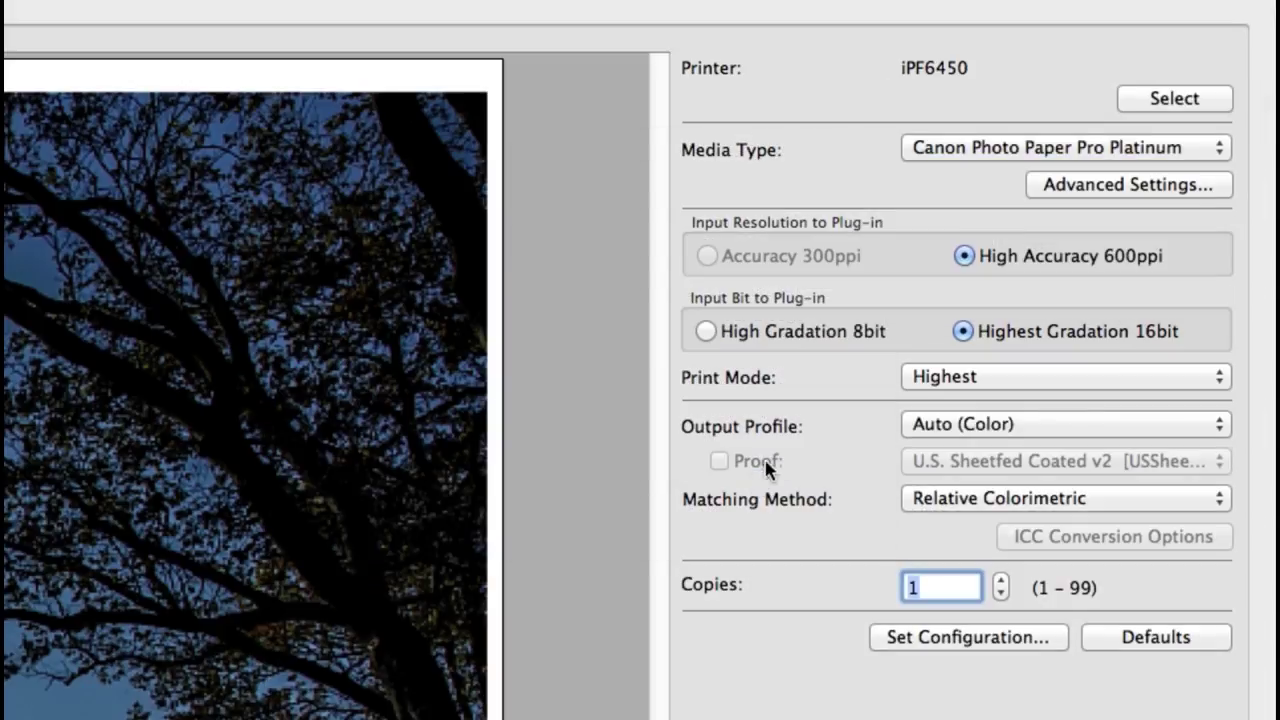
click(952, 428)
key(Escape)
Change the output profile to Auto (Monochrome Photo), then to None (No Color Correction)
click(944, 424)
click(944, 460)
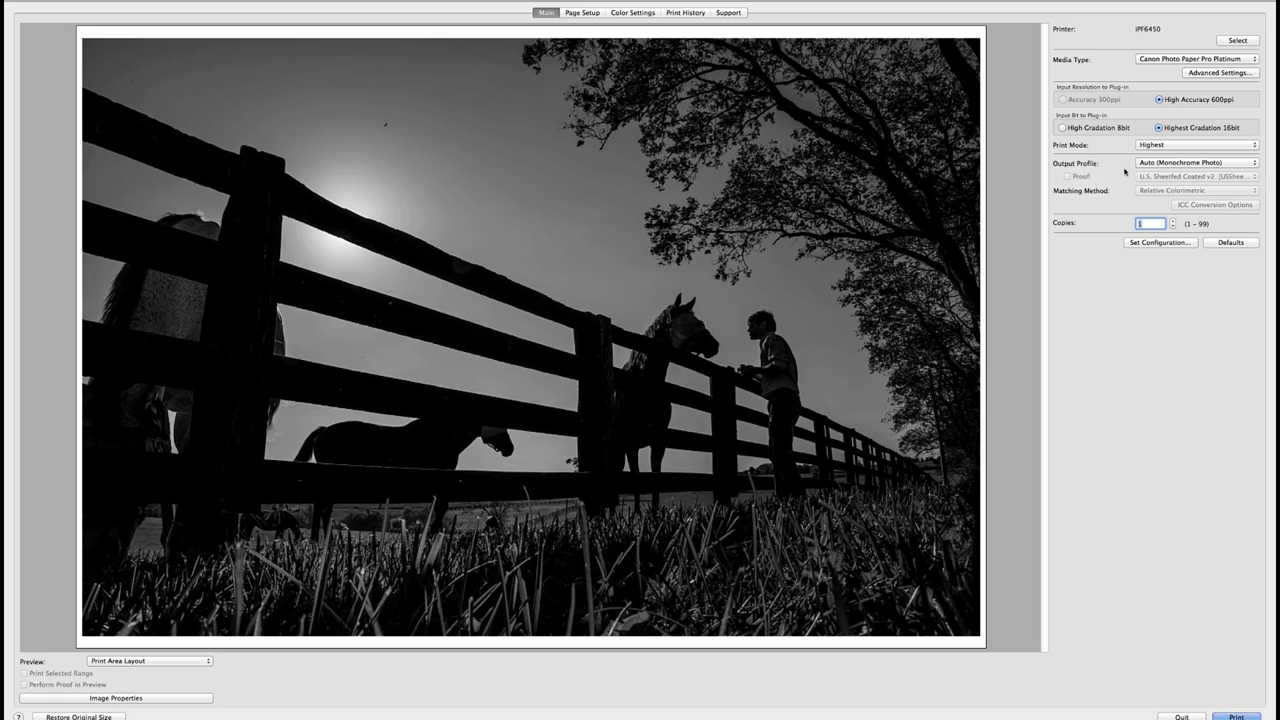
click(1160, 162)
click(1160, 150)
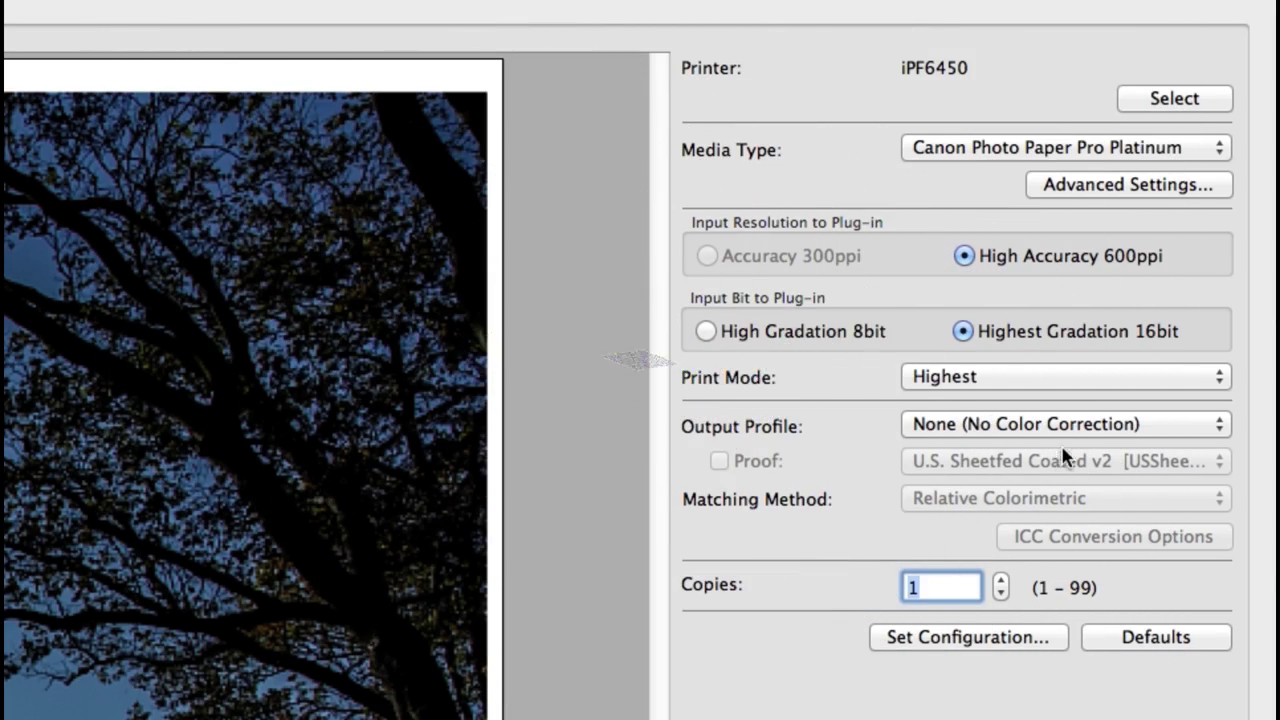
click(1070, 424)
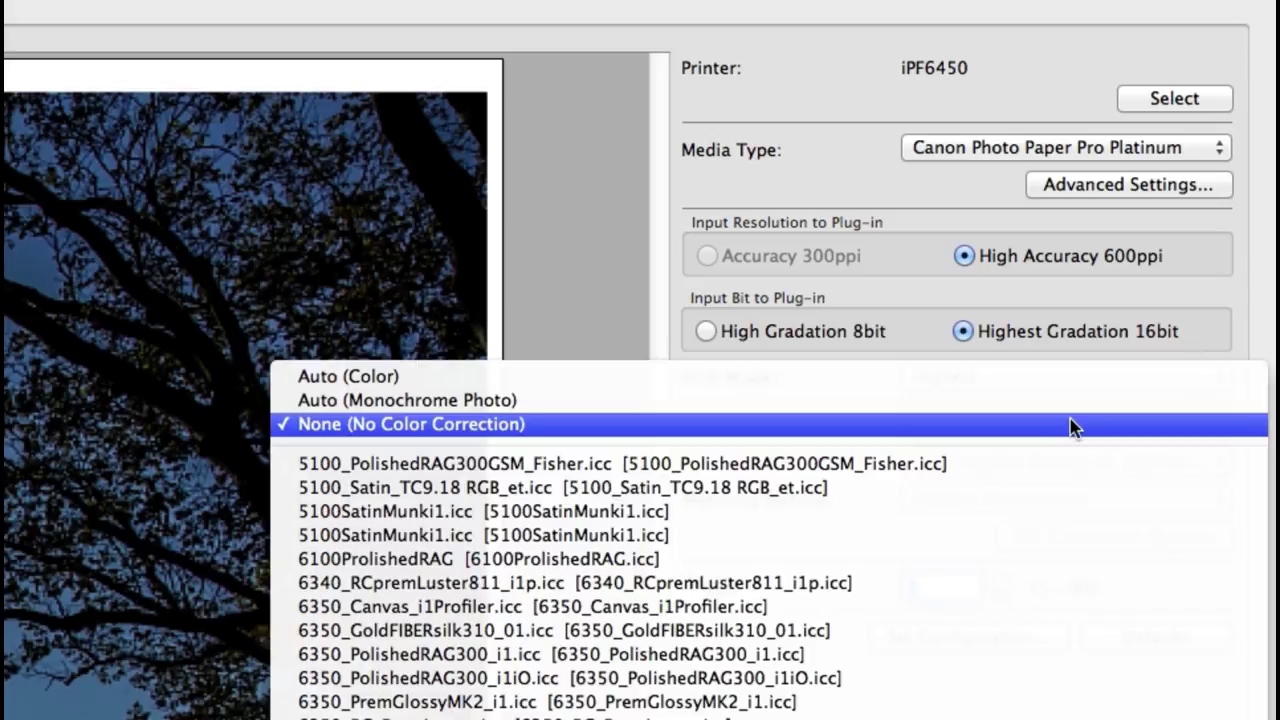
click(1070, 424)
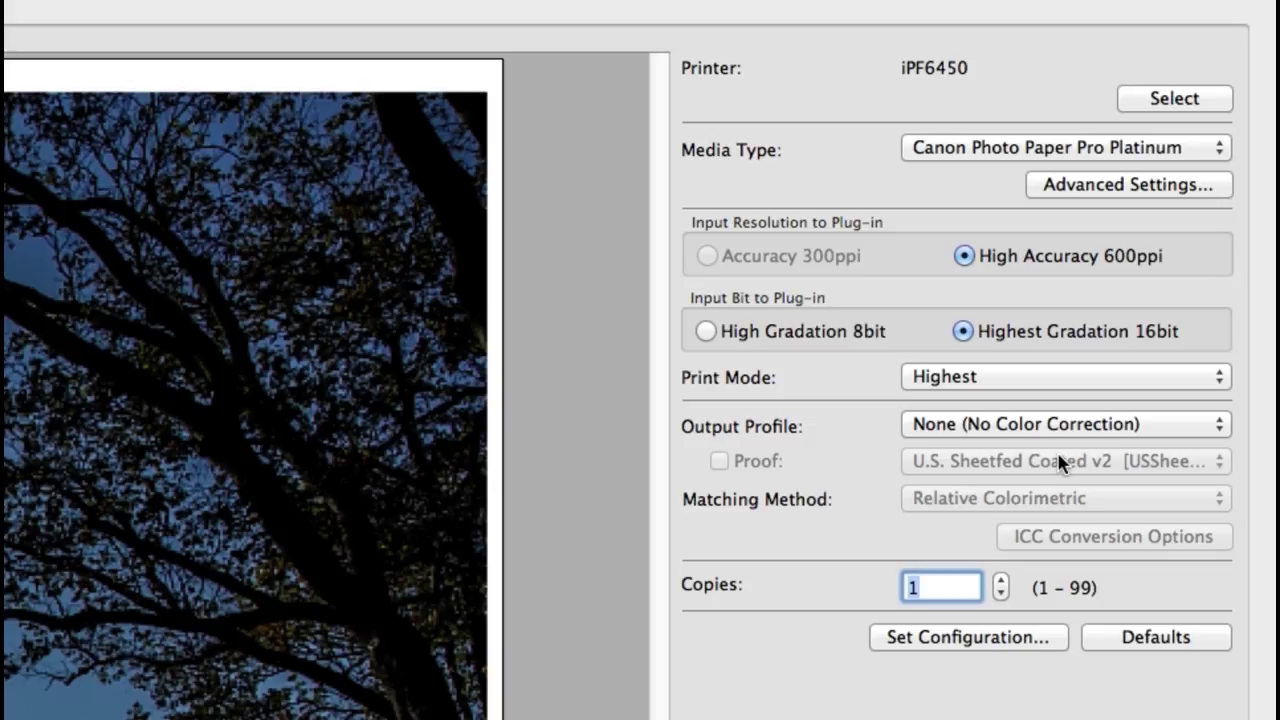
Use the 6450_PremiumRC_255_65k.icc profile with U.S. Sheetfed Coated v2 proofing and Perceptual matching
click(1062, 424)
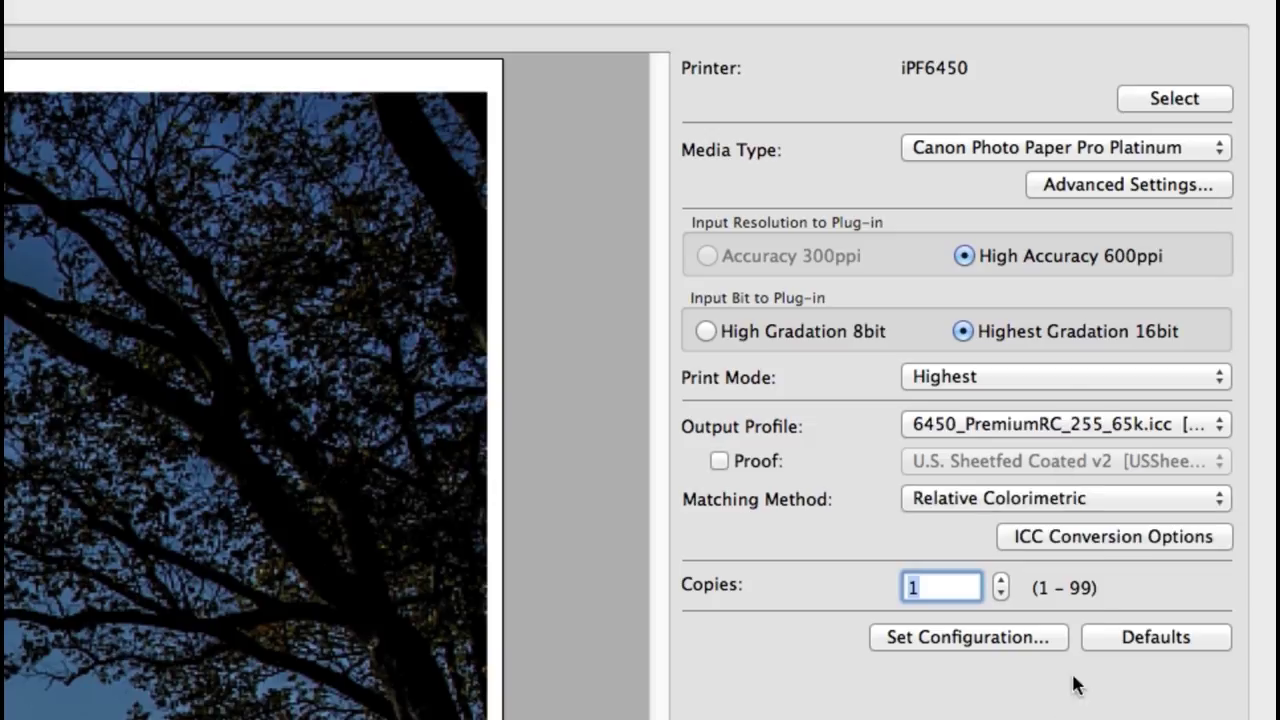
click(720, 461)
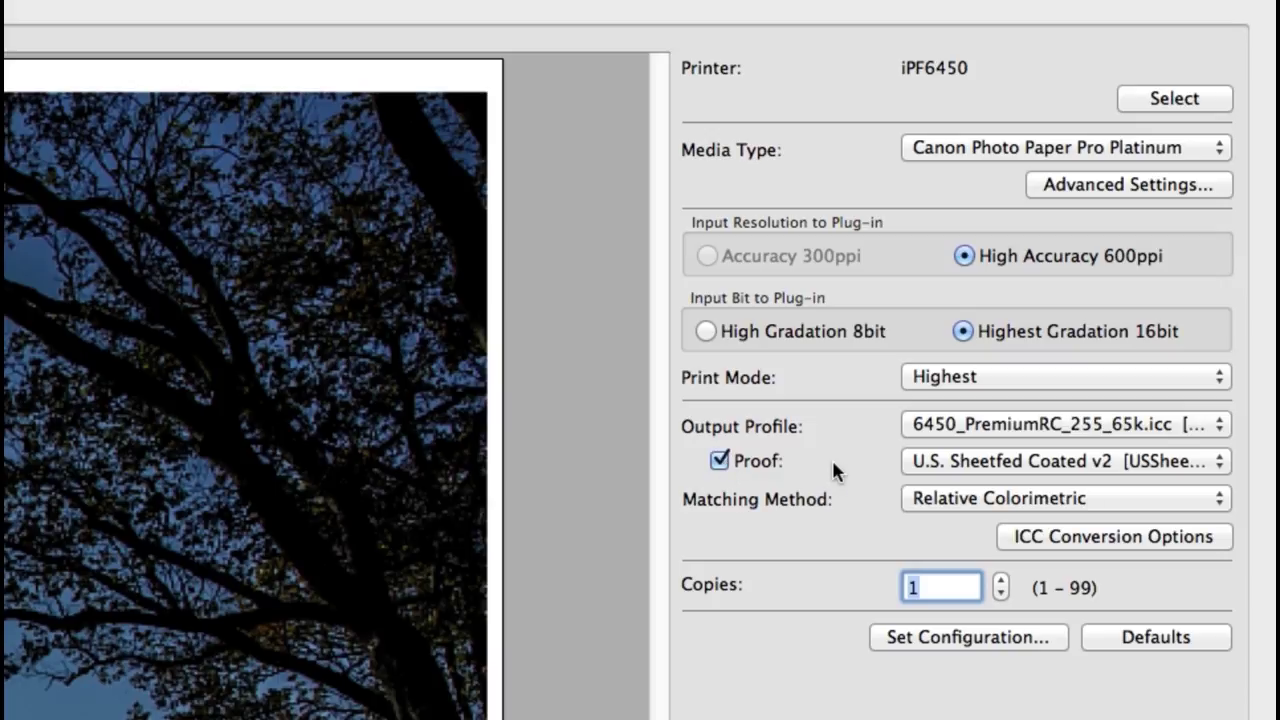
click(1163, 463)
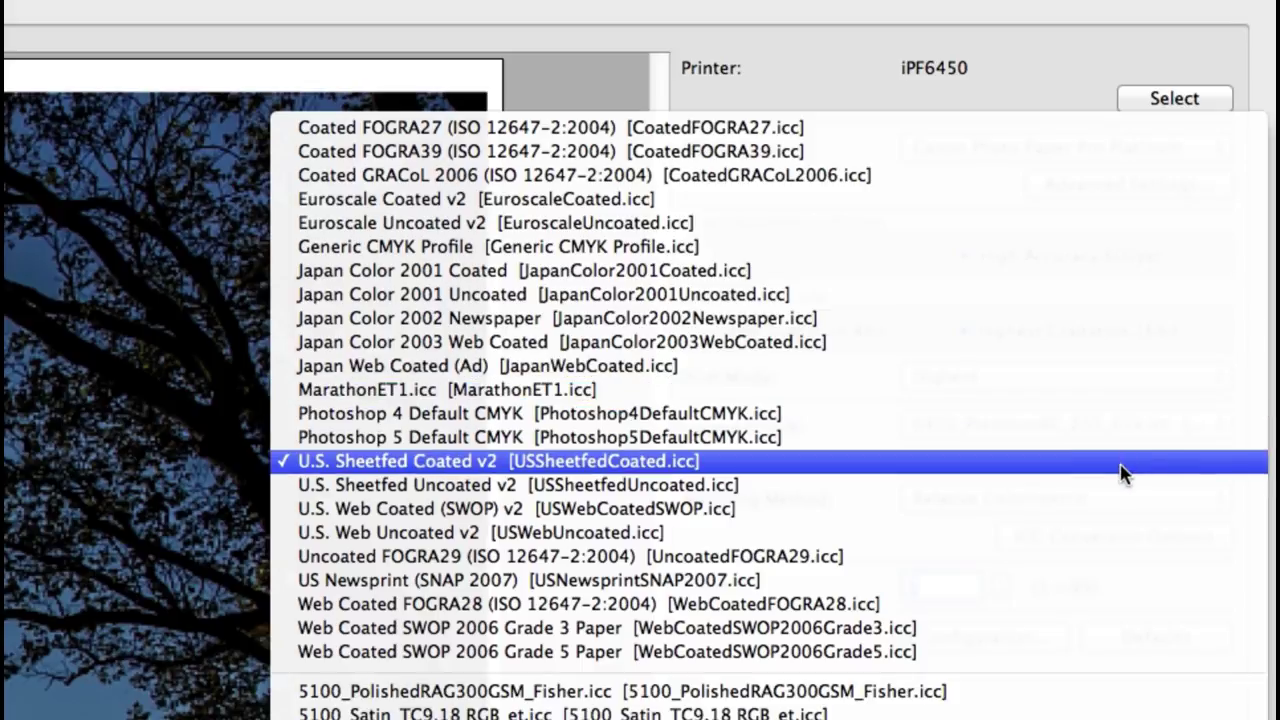
click(1126, 468)
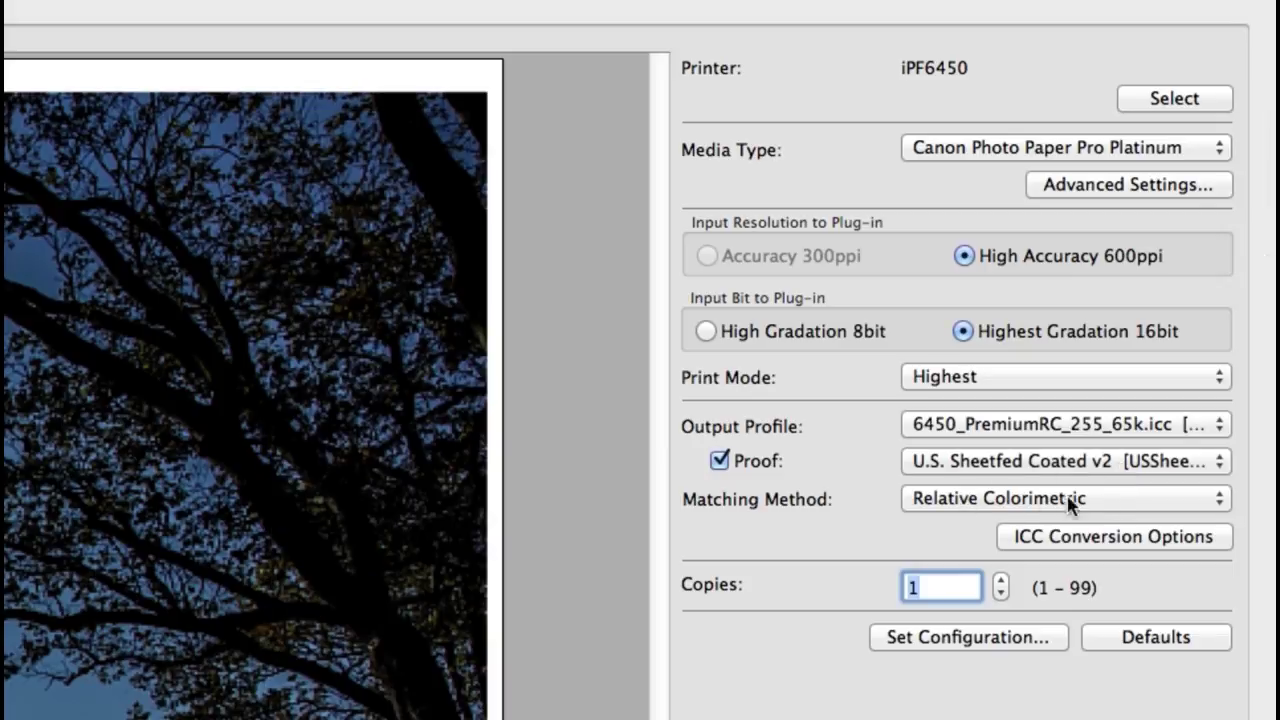
click(1170, 502)
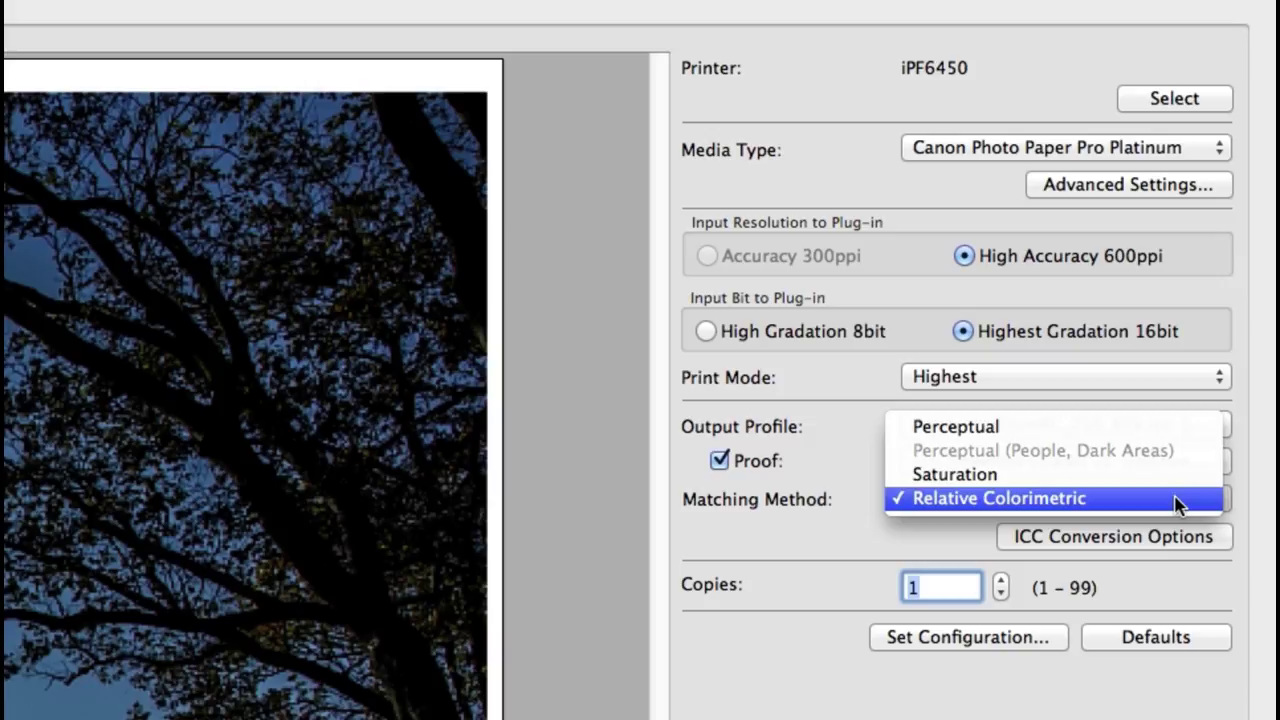
click(1157, 428)
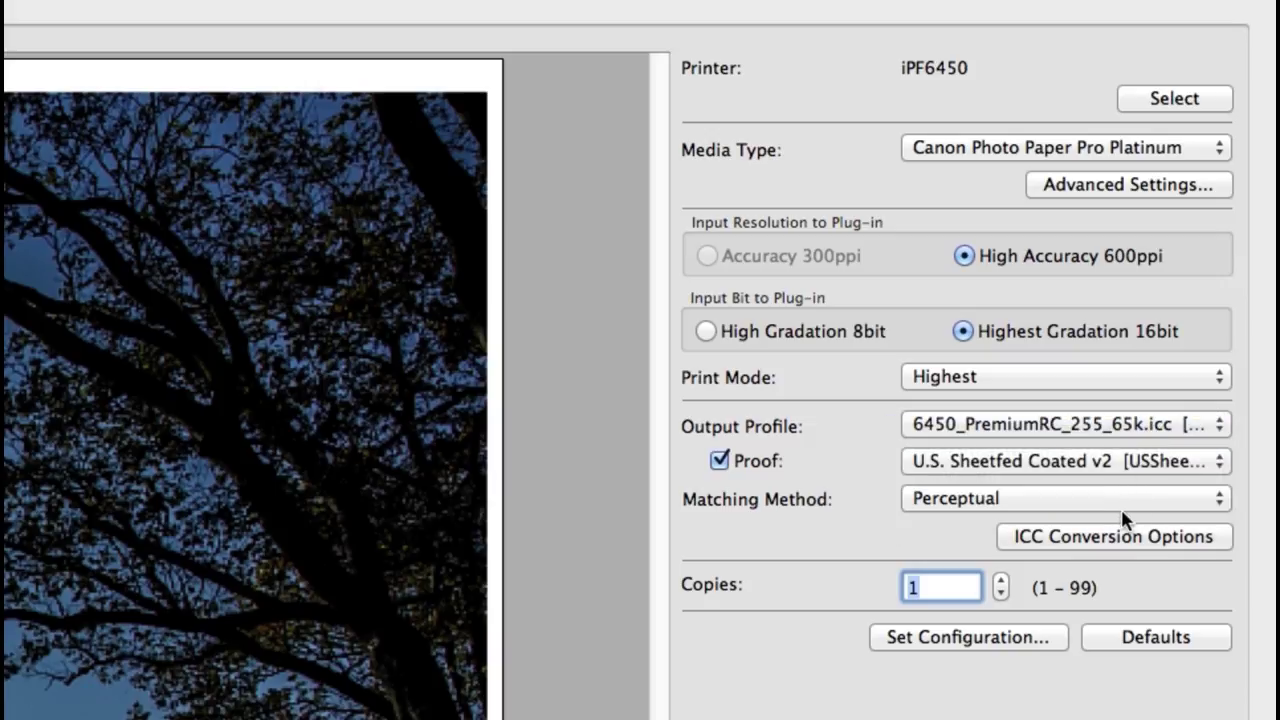
In ICC Conversion Options, keep OS Standard CMM as the engine and enable Simulate Paper Color
click(1168, 538)
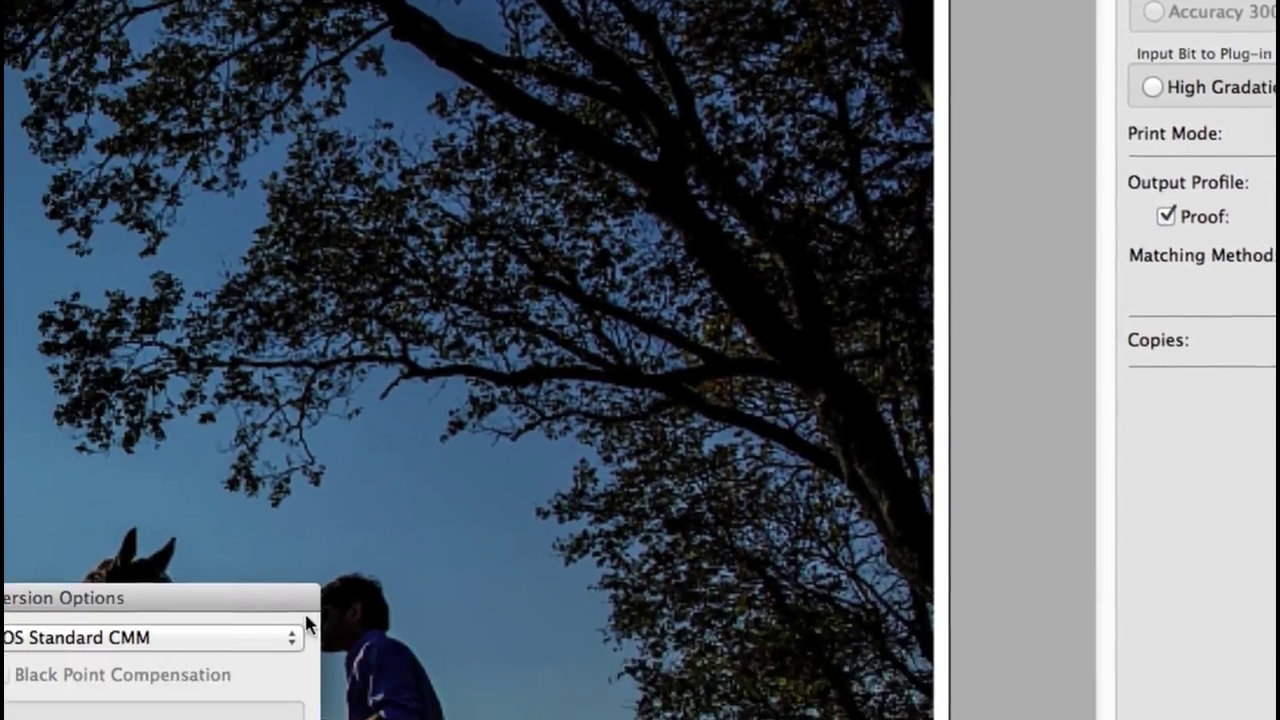
click(306, 617)
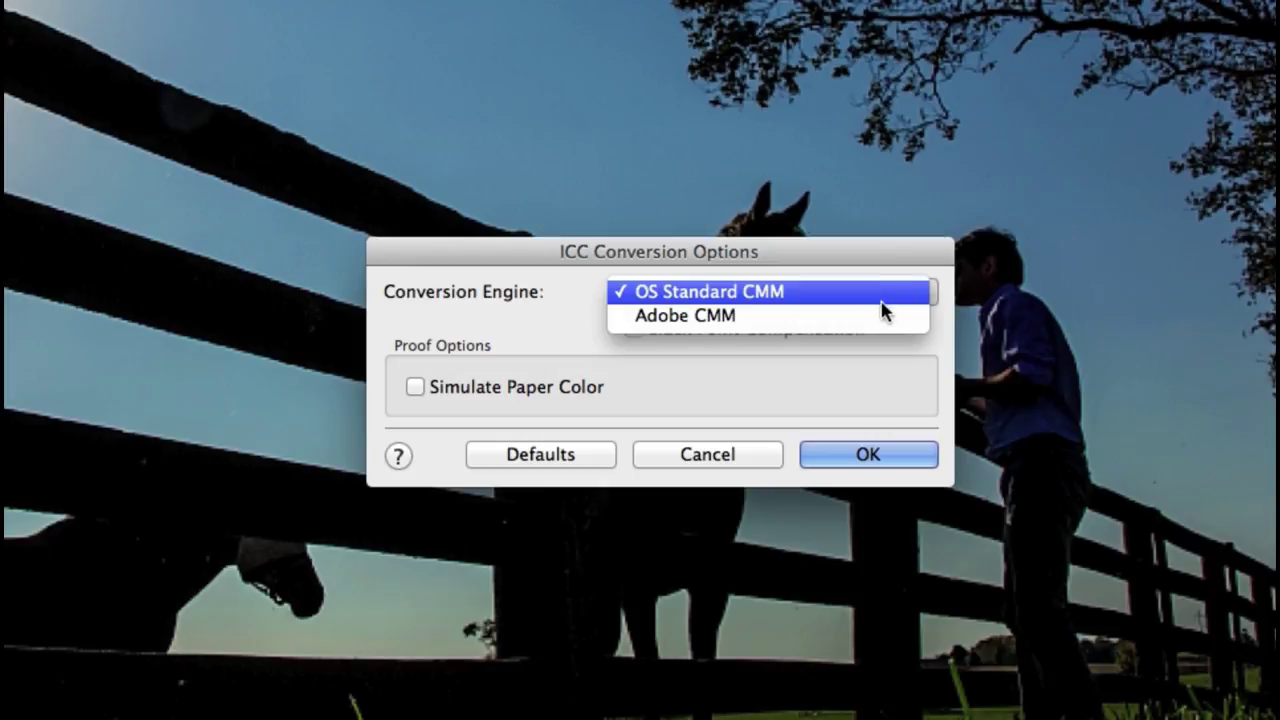
click(789, 291)
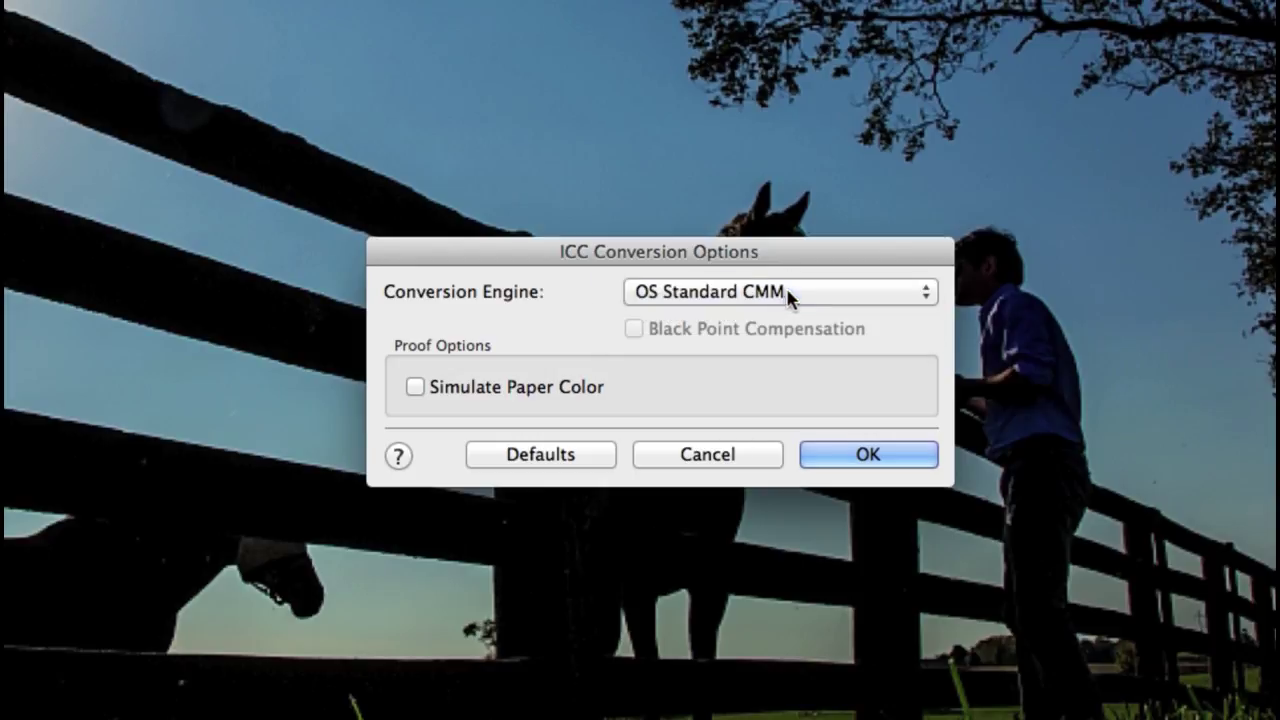
click(412, 388)
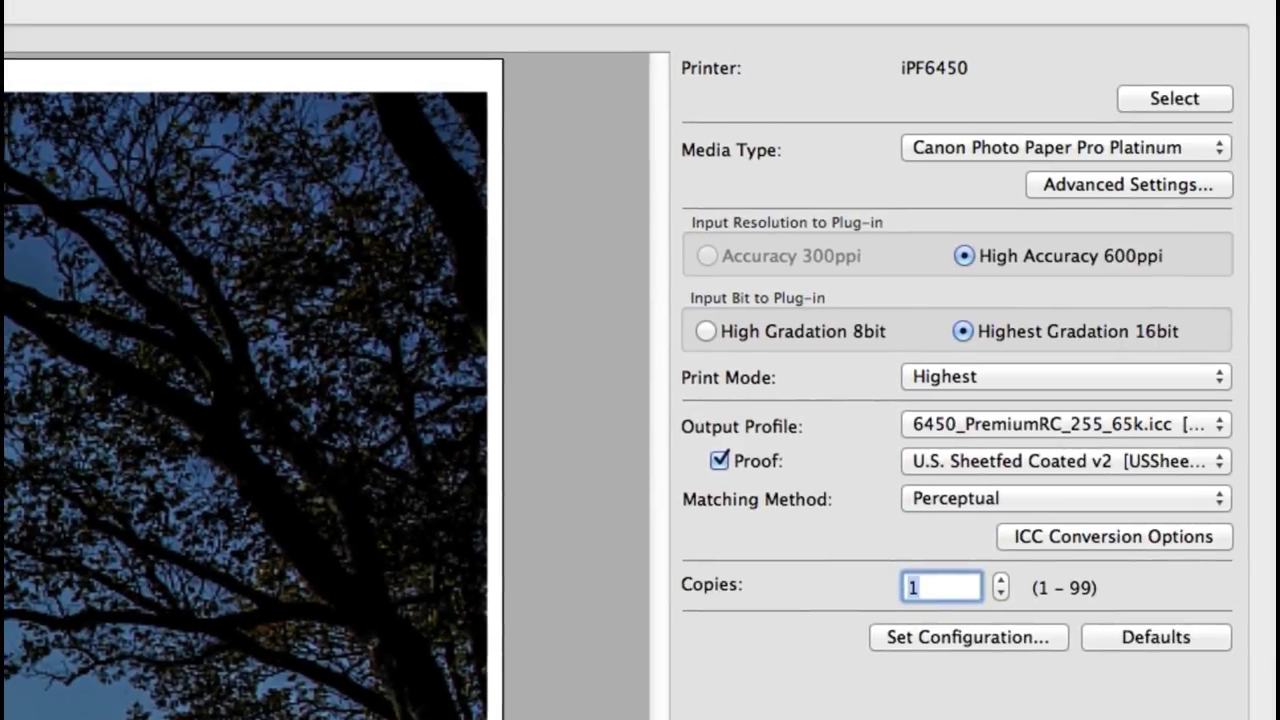
Set Sharpen to 105 in Set Configuration, keeping Bicubic and background printing on, and confirm
click(1020, 642)
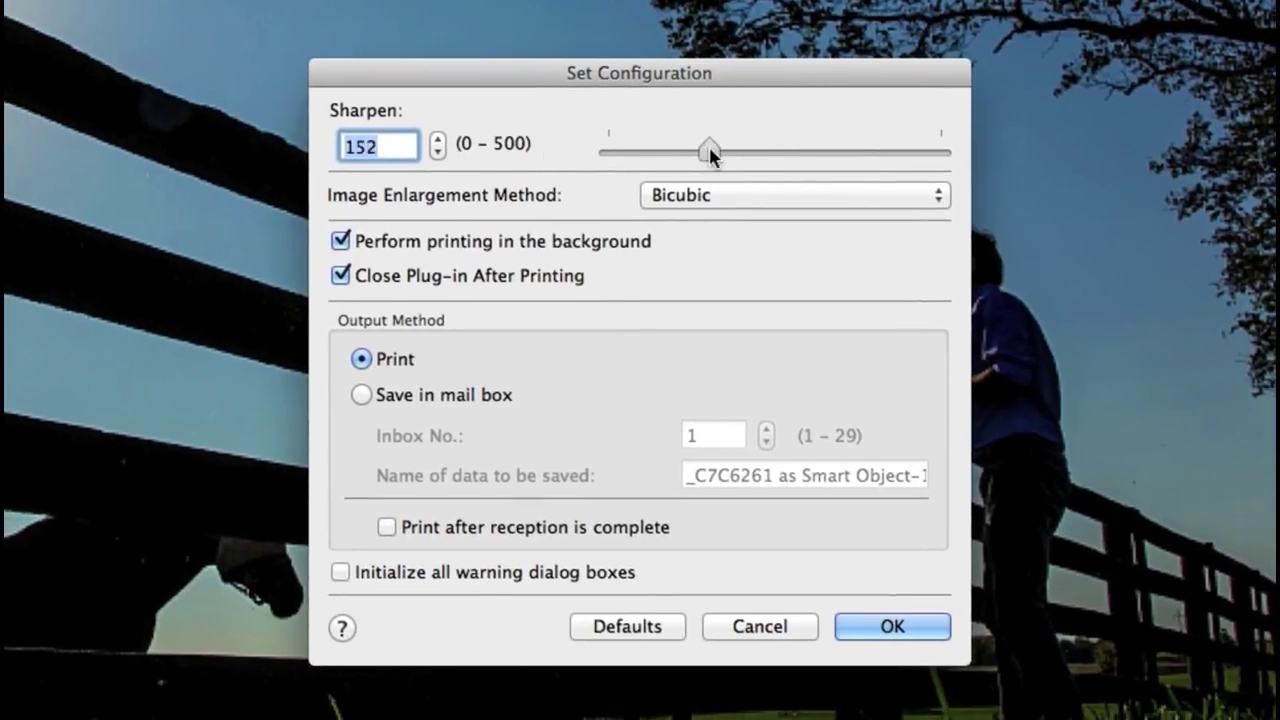
drag(705, 153, 679, 150)
click(713, 196)
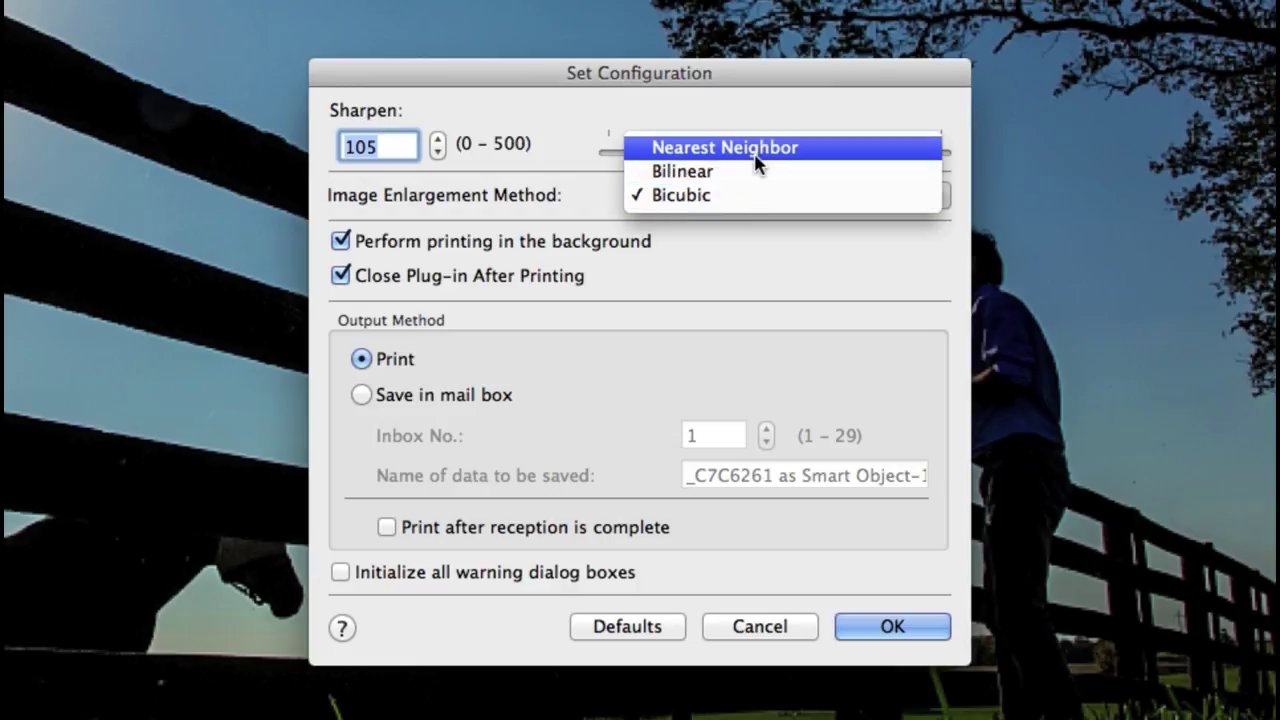
click(768, 198)
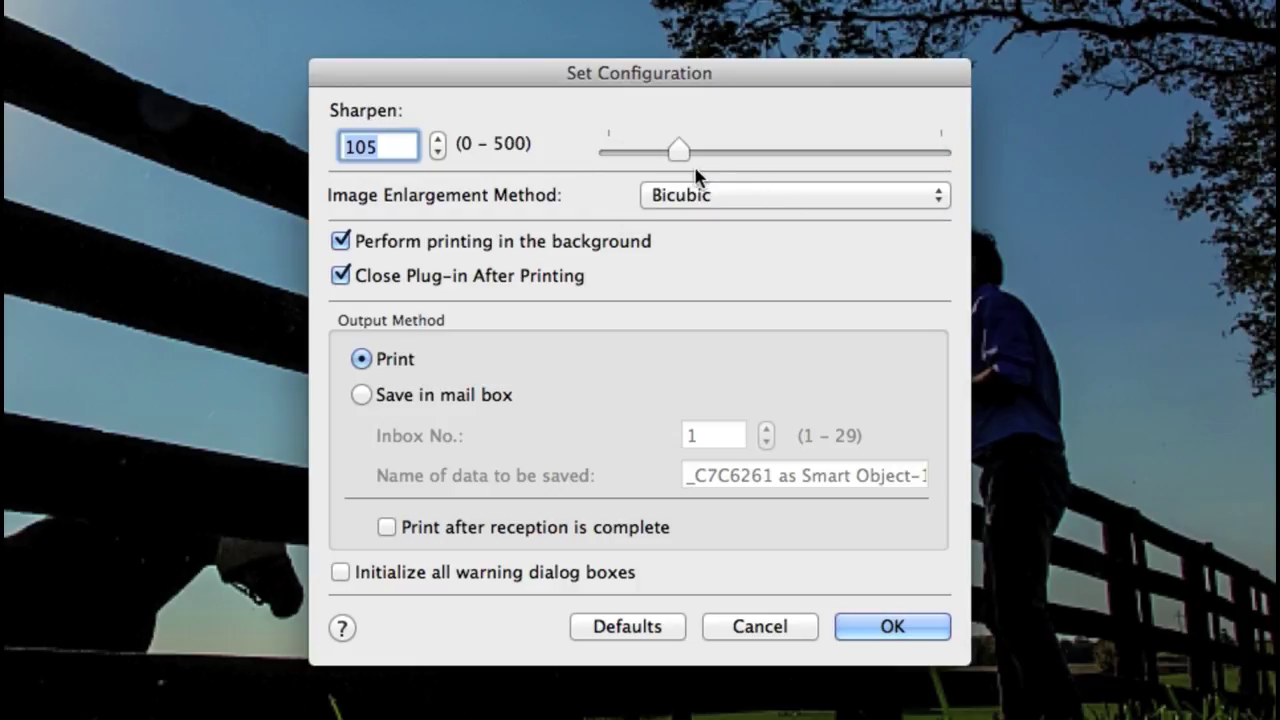
click(341, 241)
click(341, 241)
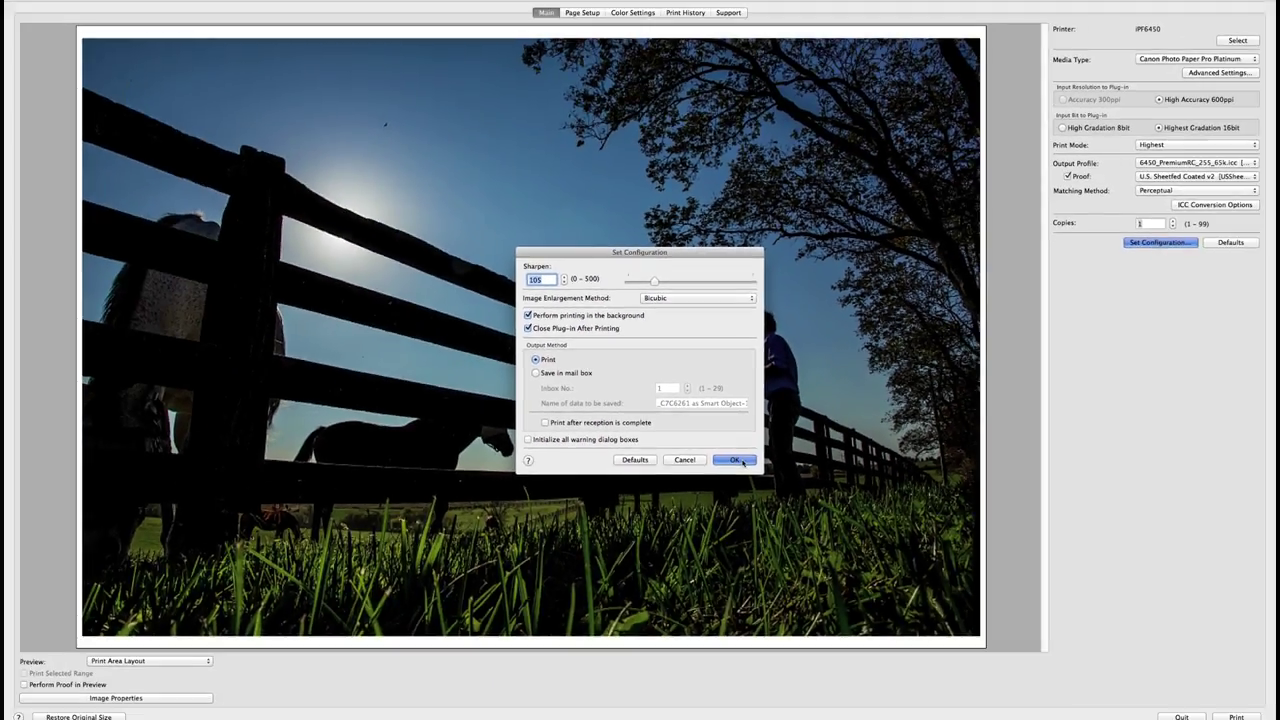
click(735, 460)
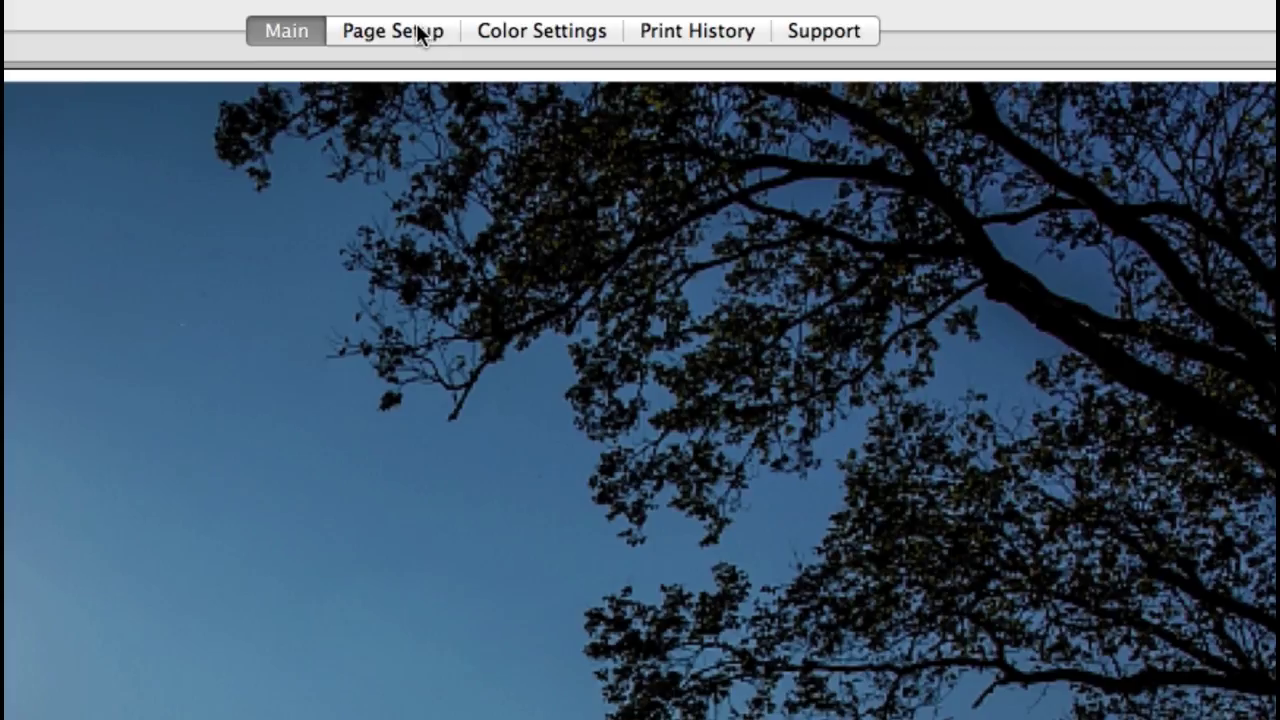
Show Page Setup, confirm Poster 20"x30" paper size, and bring up Size Options
click(418, 32)
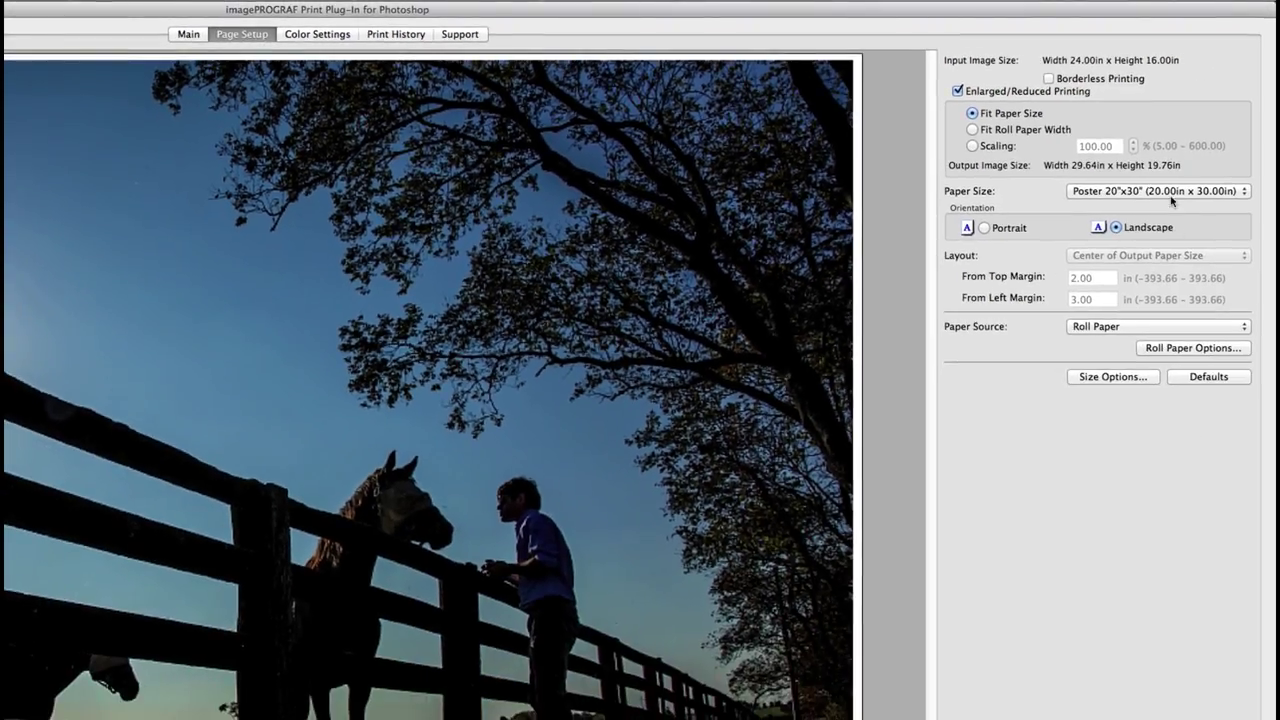
click(1172, 197)
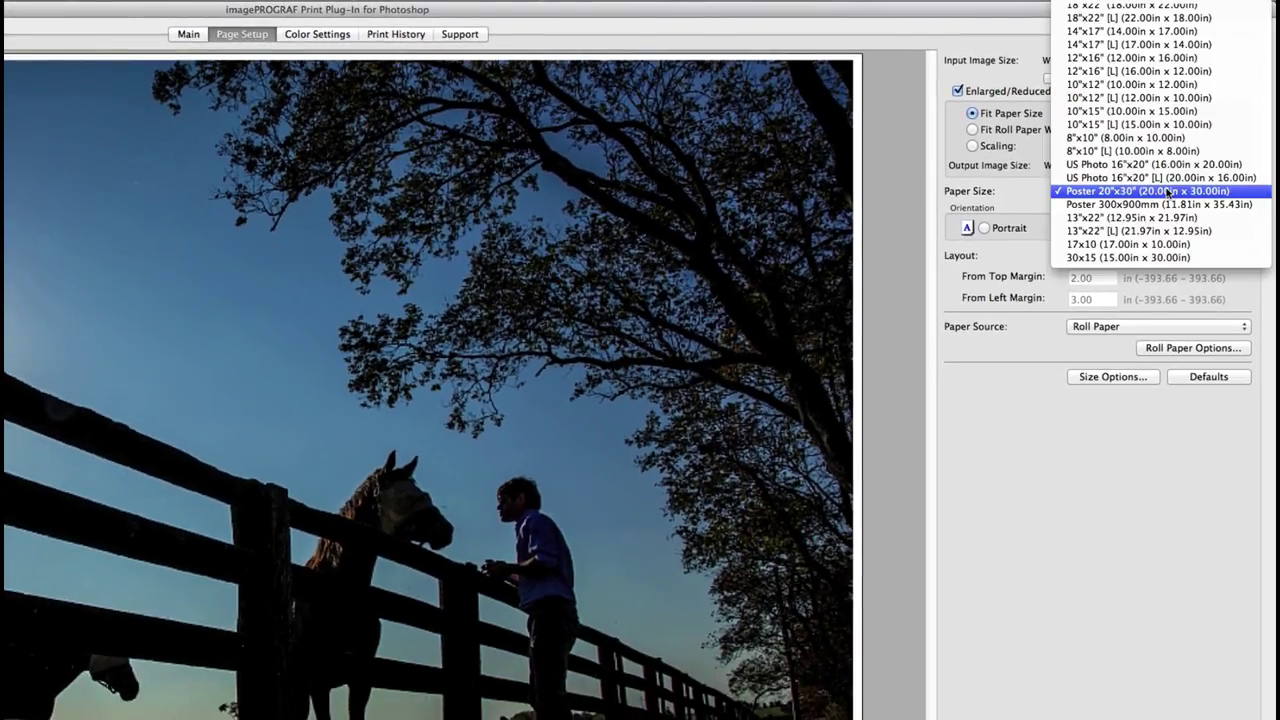
click(1112, 377)
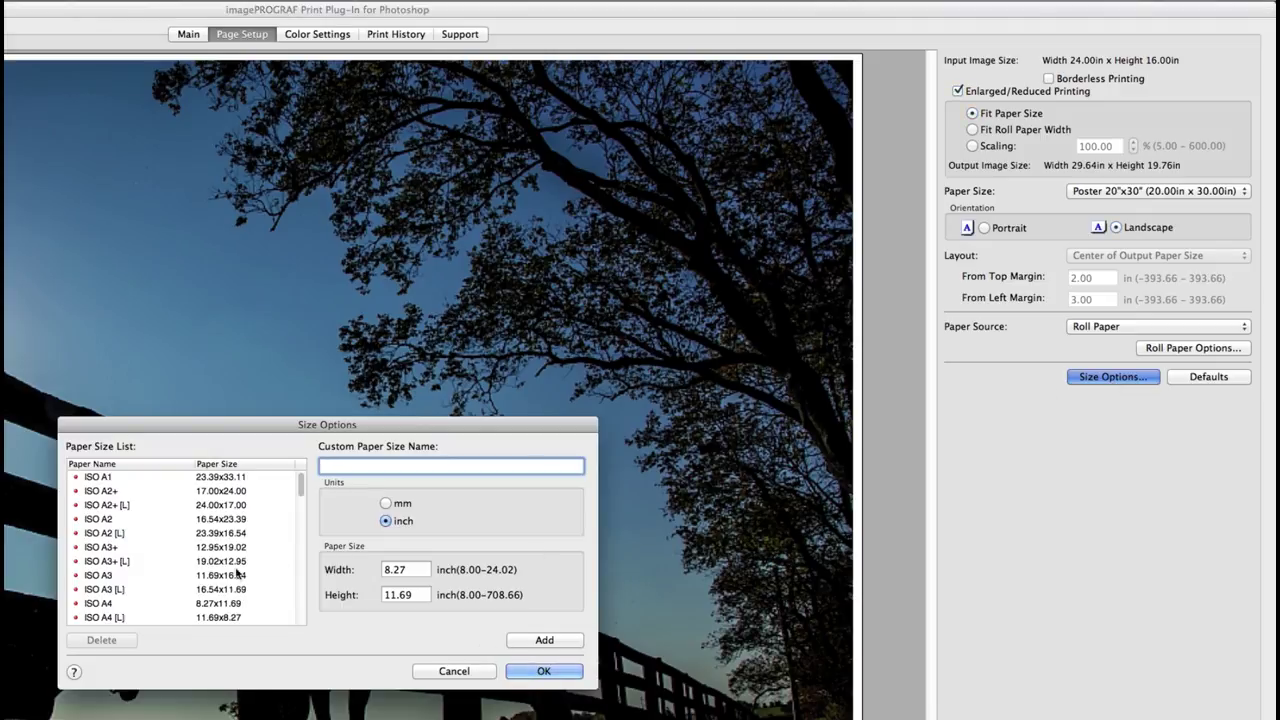
Close Size Options and enable Borderless Printing on the 24-in. Roll width
click(555, 672)
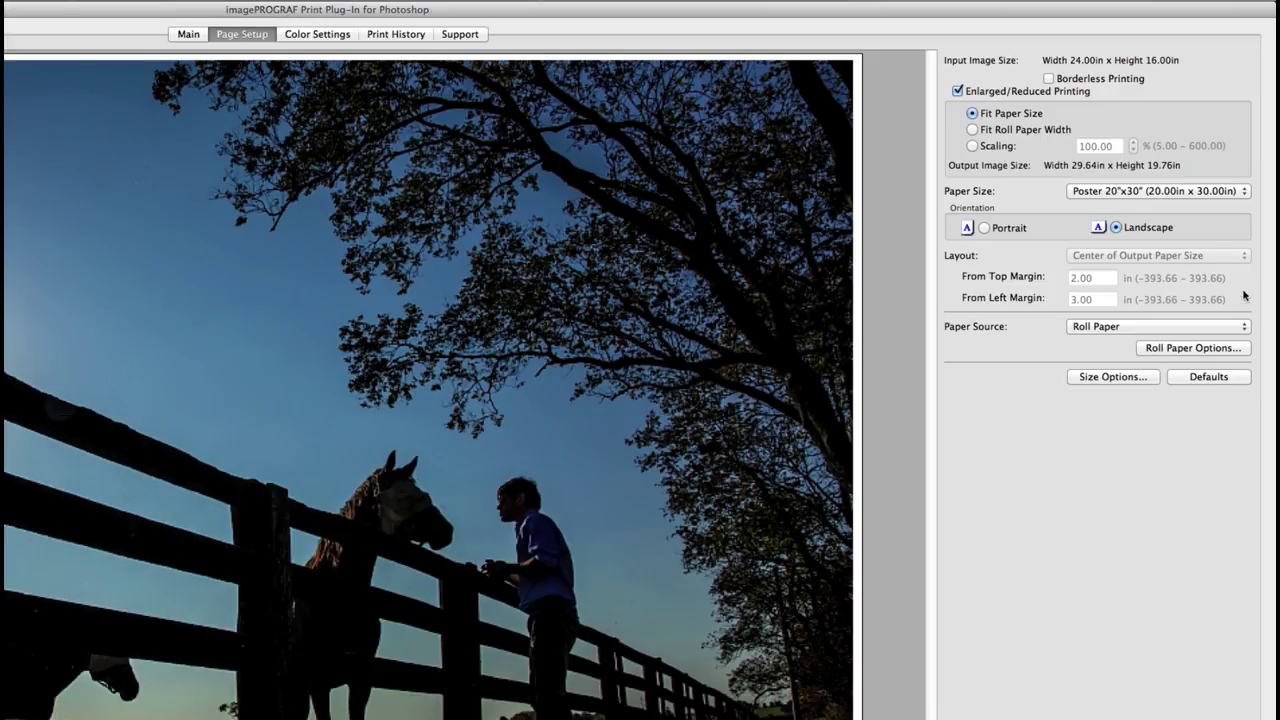
click(1087, 80)
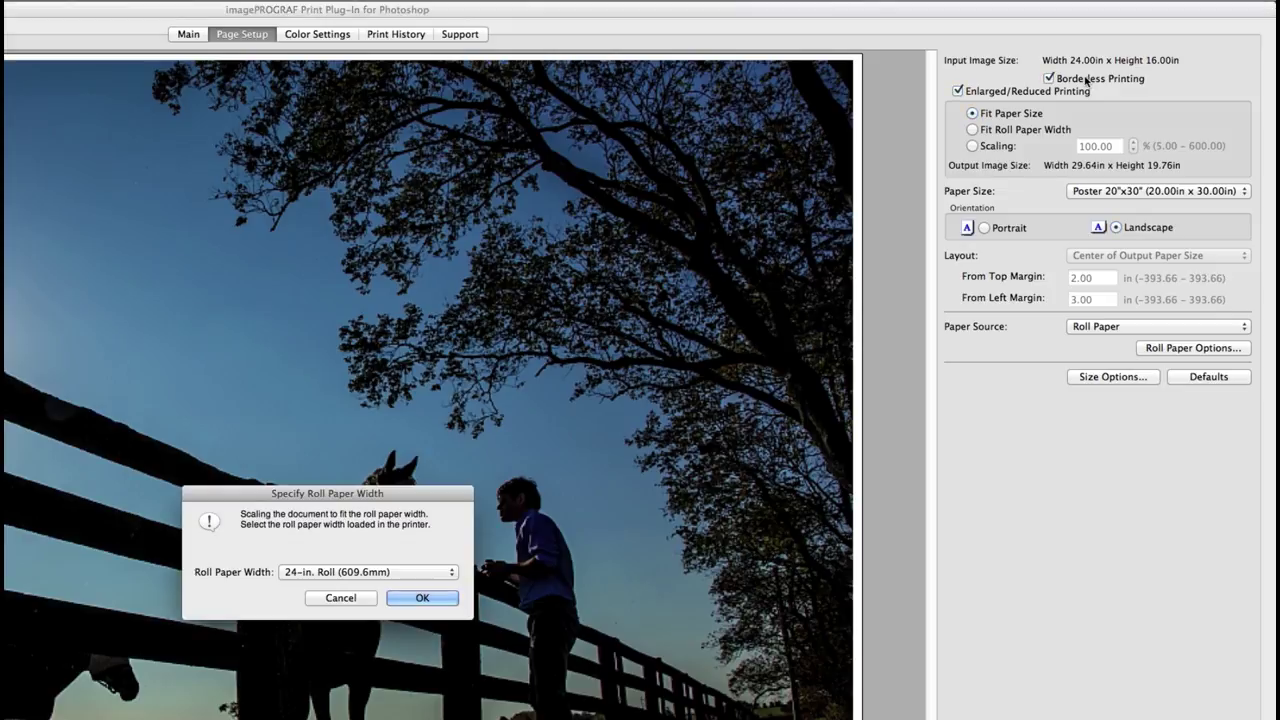
click(427, 576)
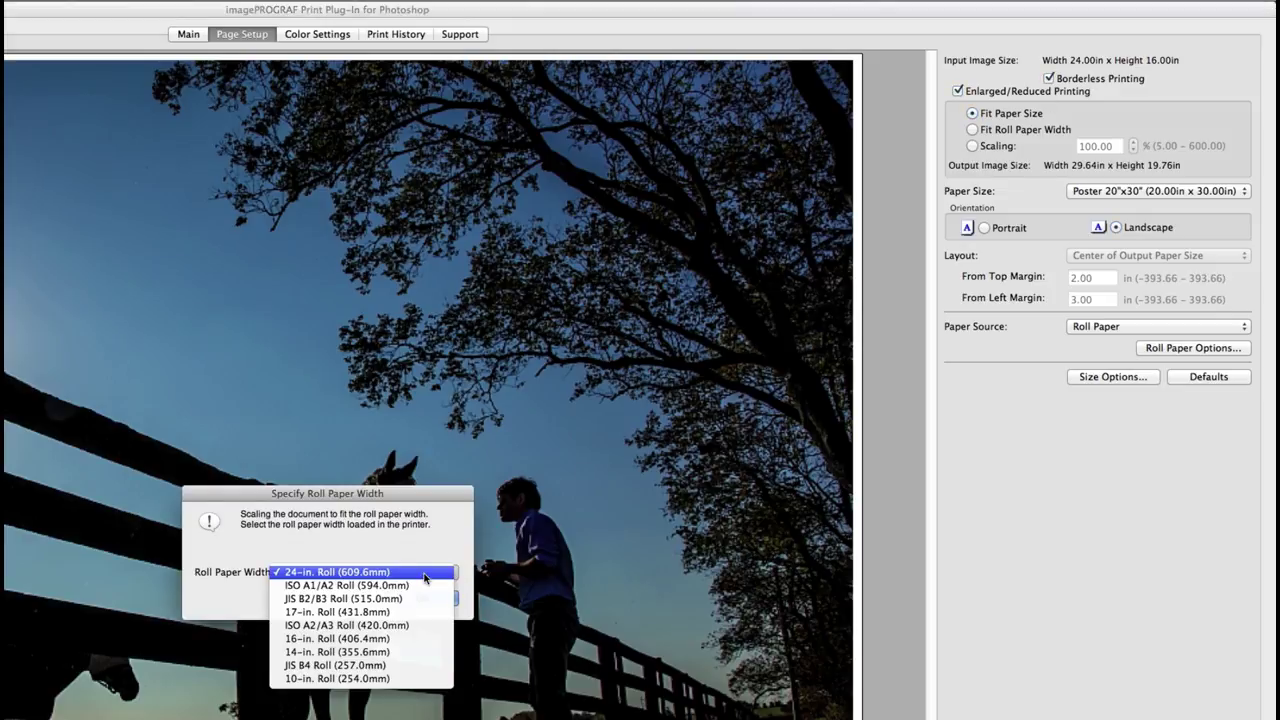
click(363, 710)
click(428, 599)
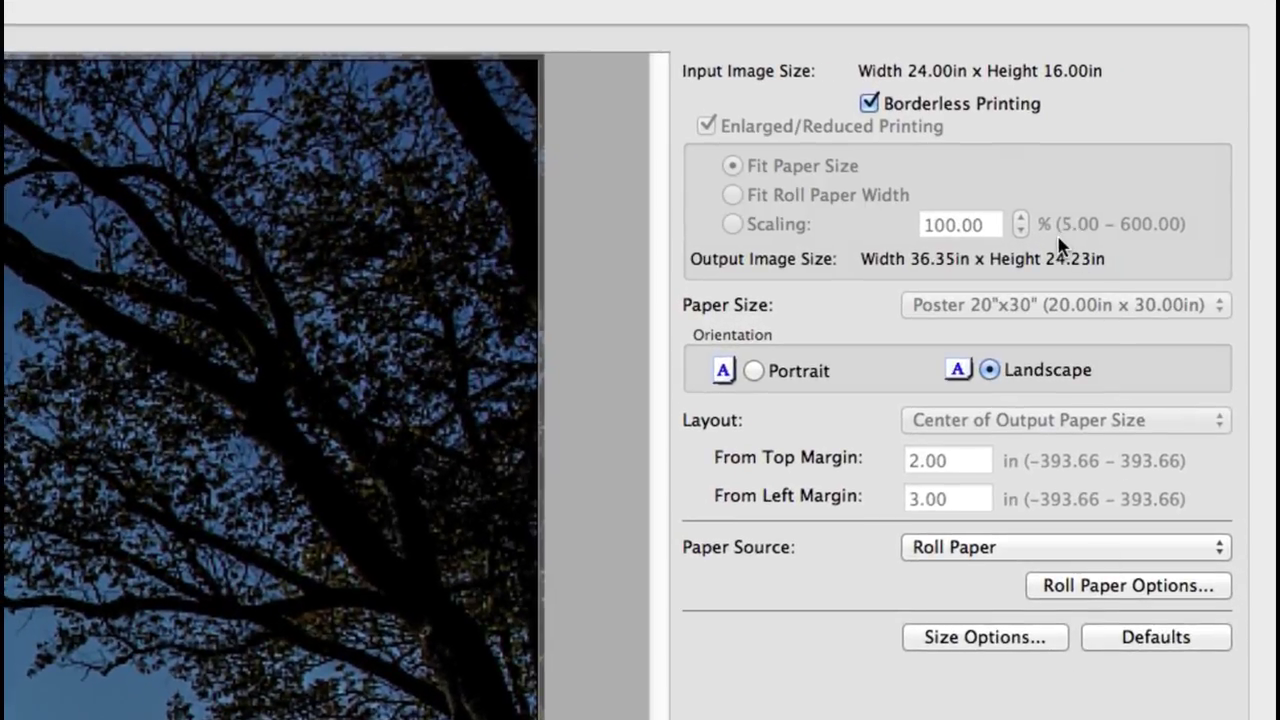
Set orientation to Portrait, giving a 24.23 x 16.15in output
click(770, 370)
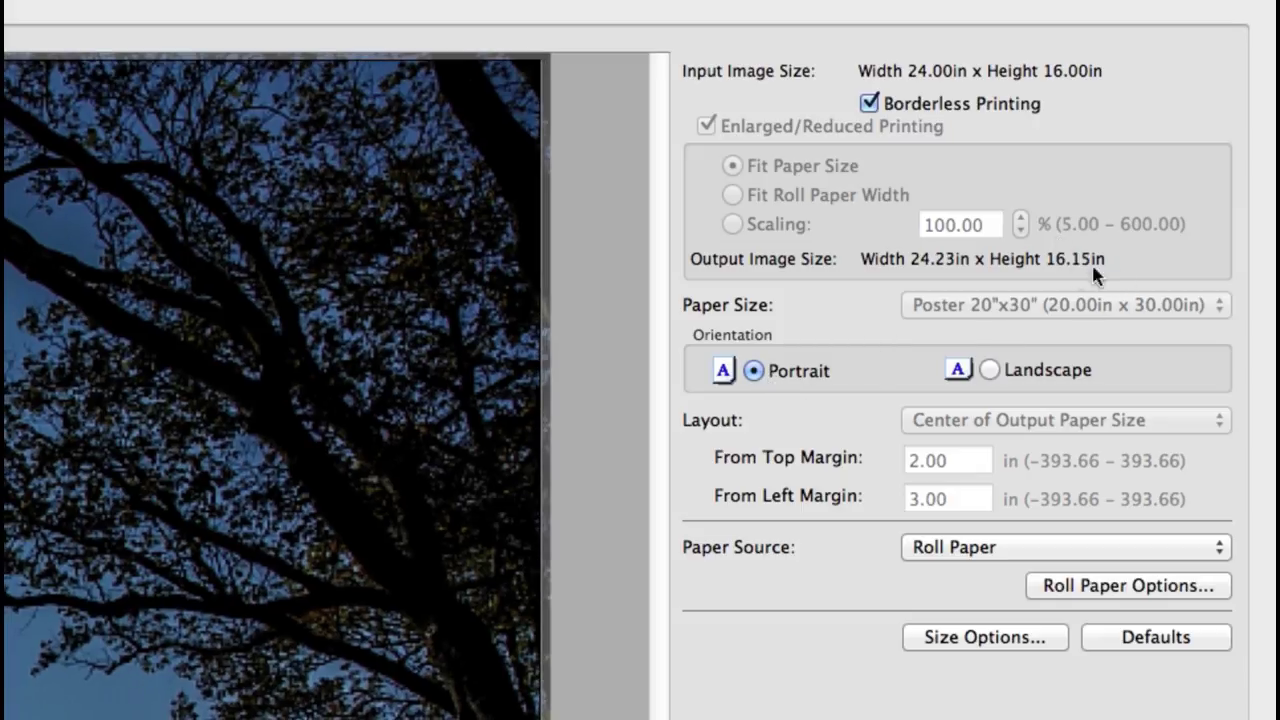
click(989, 370)
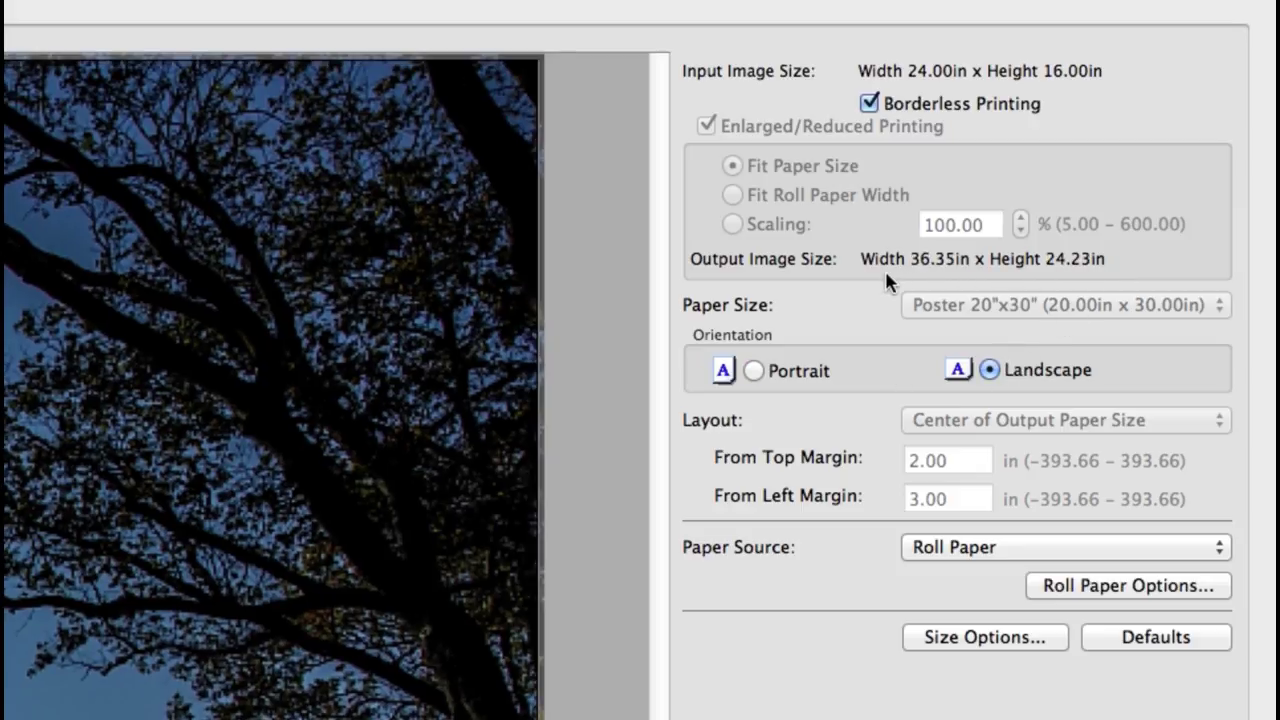
click(791, 372)
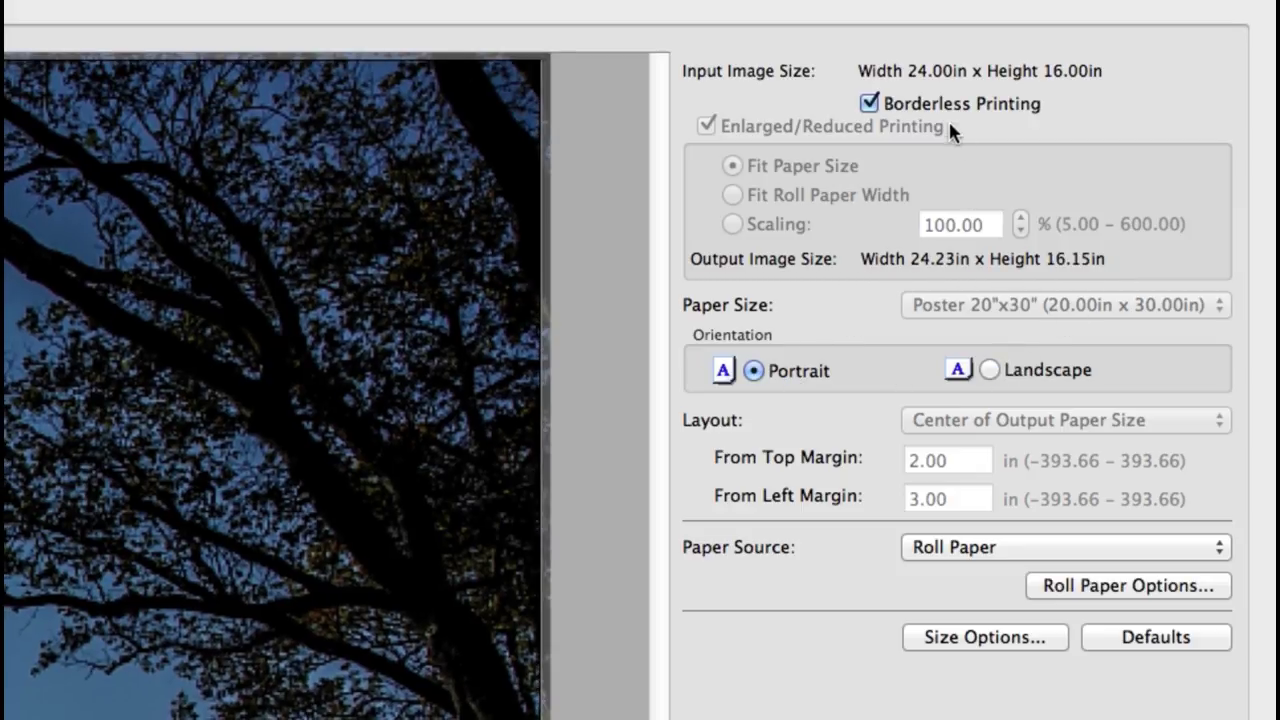
Turn borderless printing off, switch to Landscape, and choose Scaling
click(868, 104)
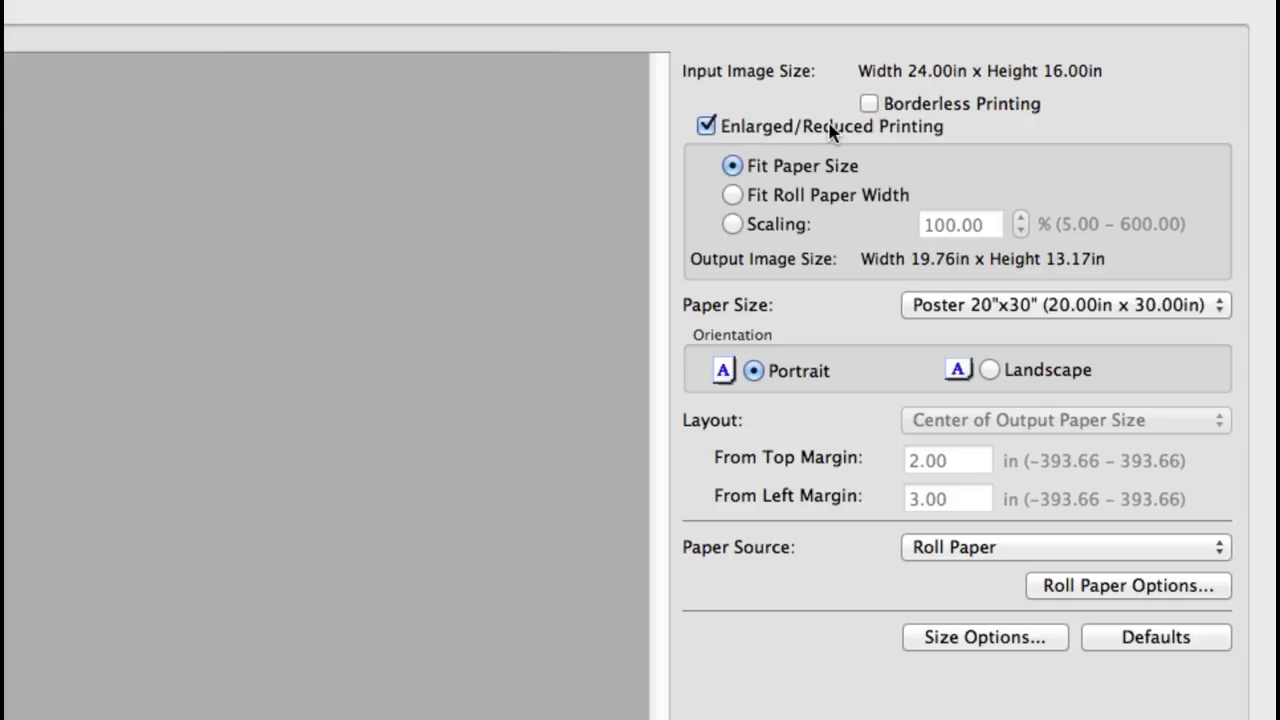
click(989, 369)
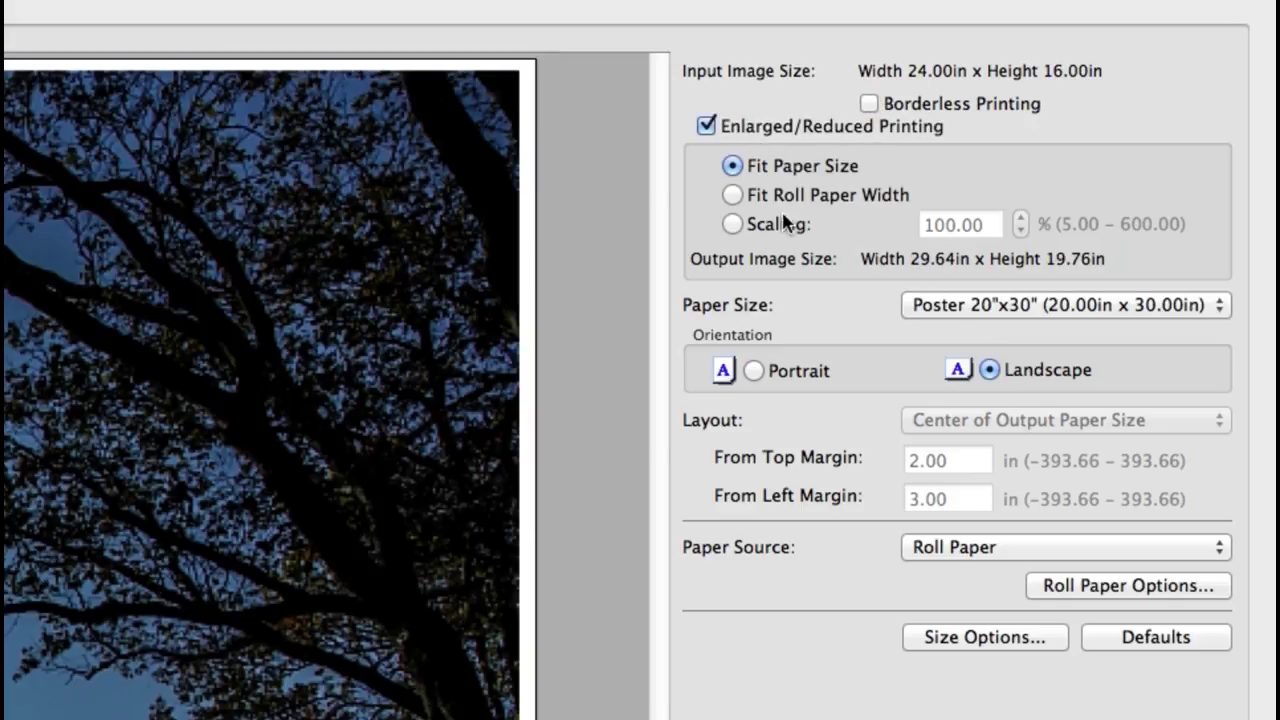
click(770, 228)
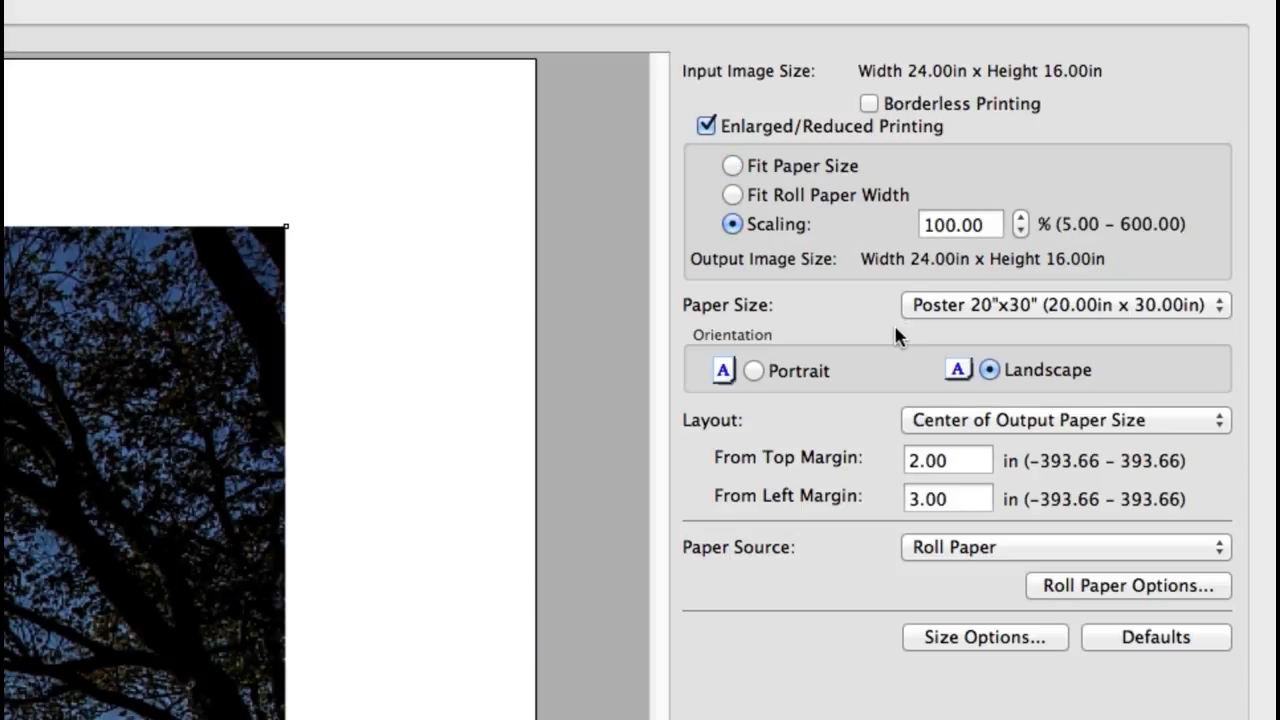
Keep Poster 20"x30" and centered layout, then select Fit Paper Size for 29.64 x 19.76in output
click(1022, 306)
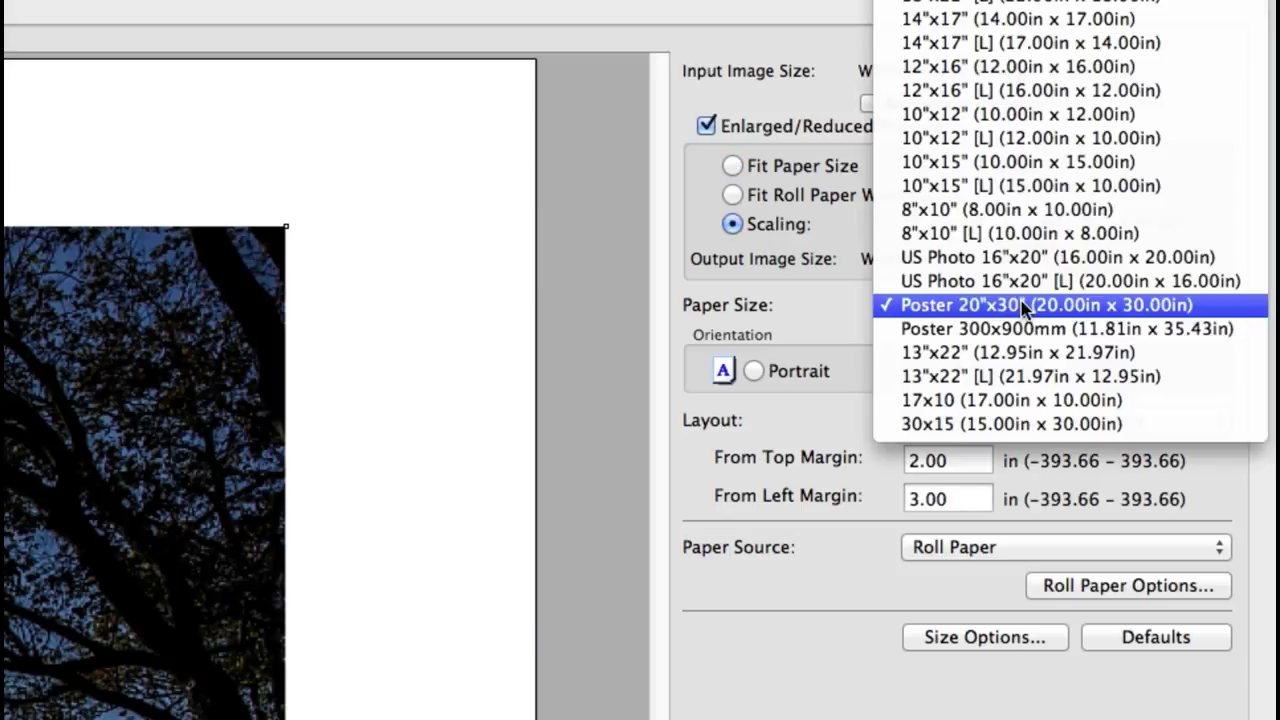
click(801, 290)
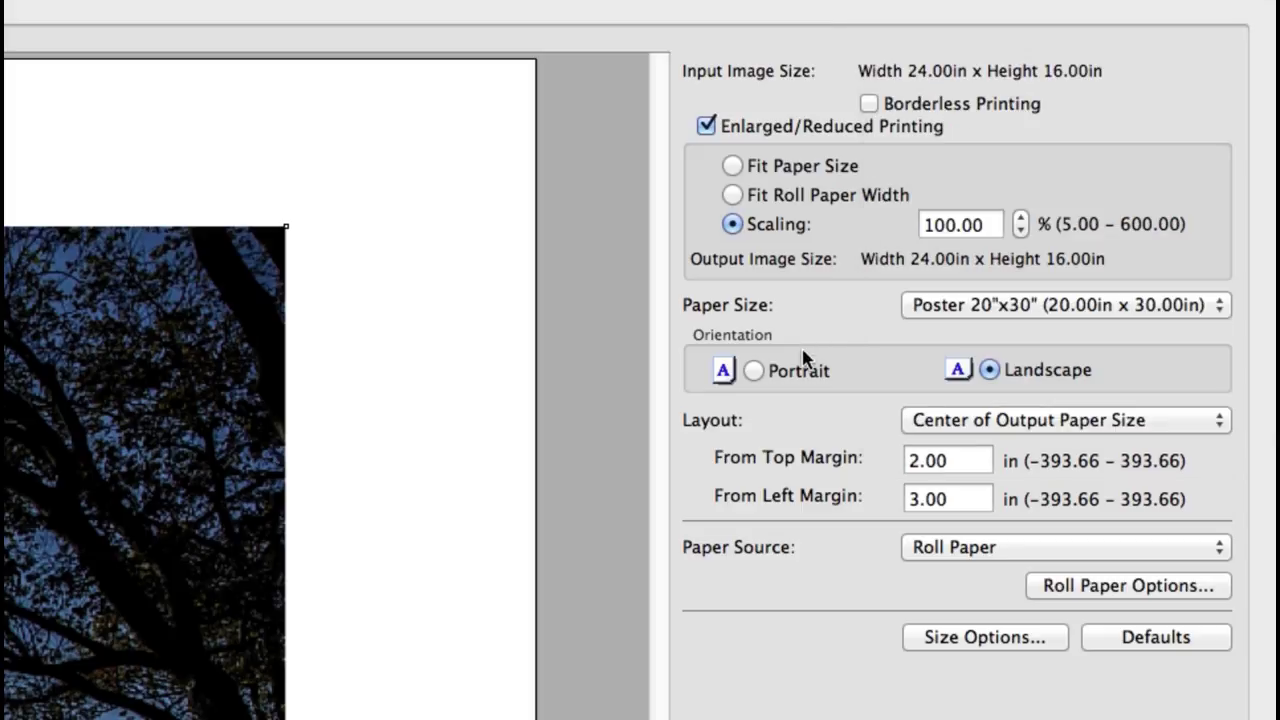
double_click(928, 461)
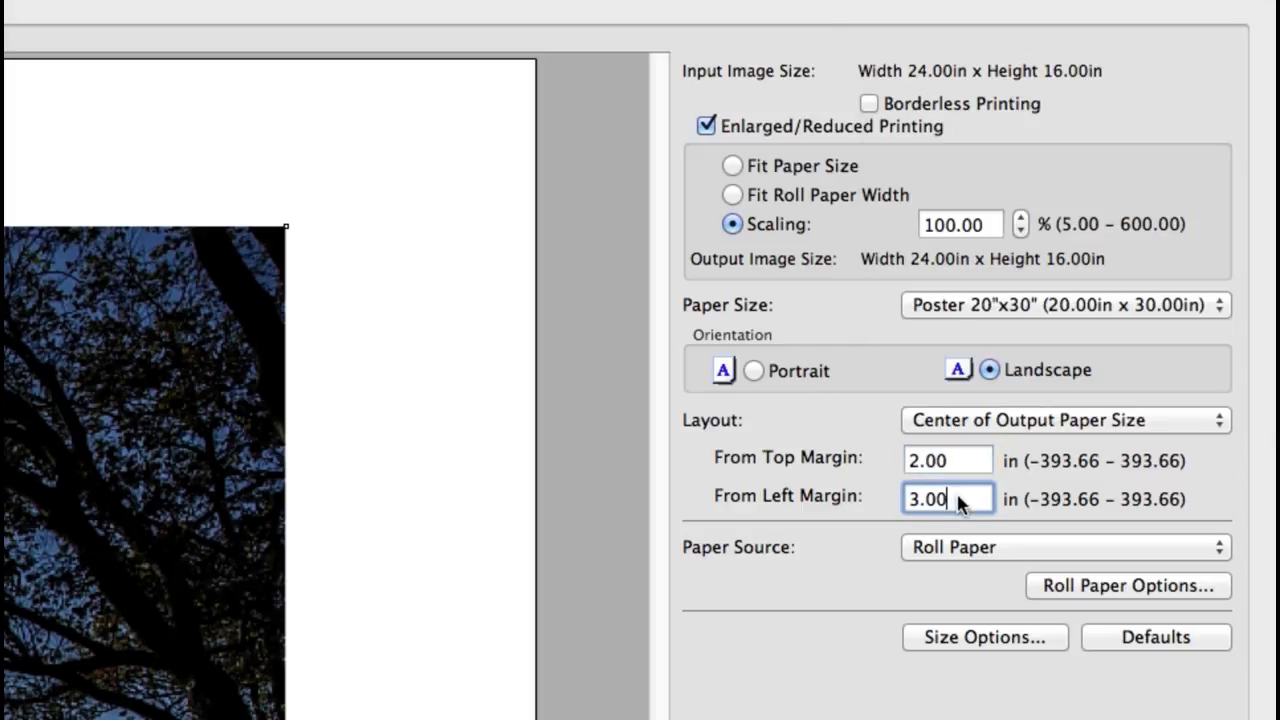
double_click(943, 497)
click(1000, 420)
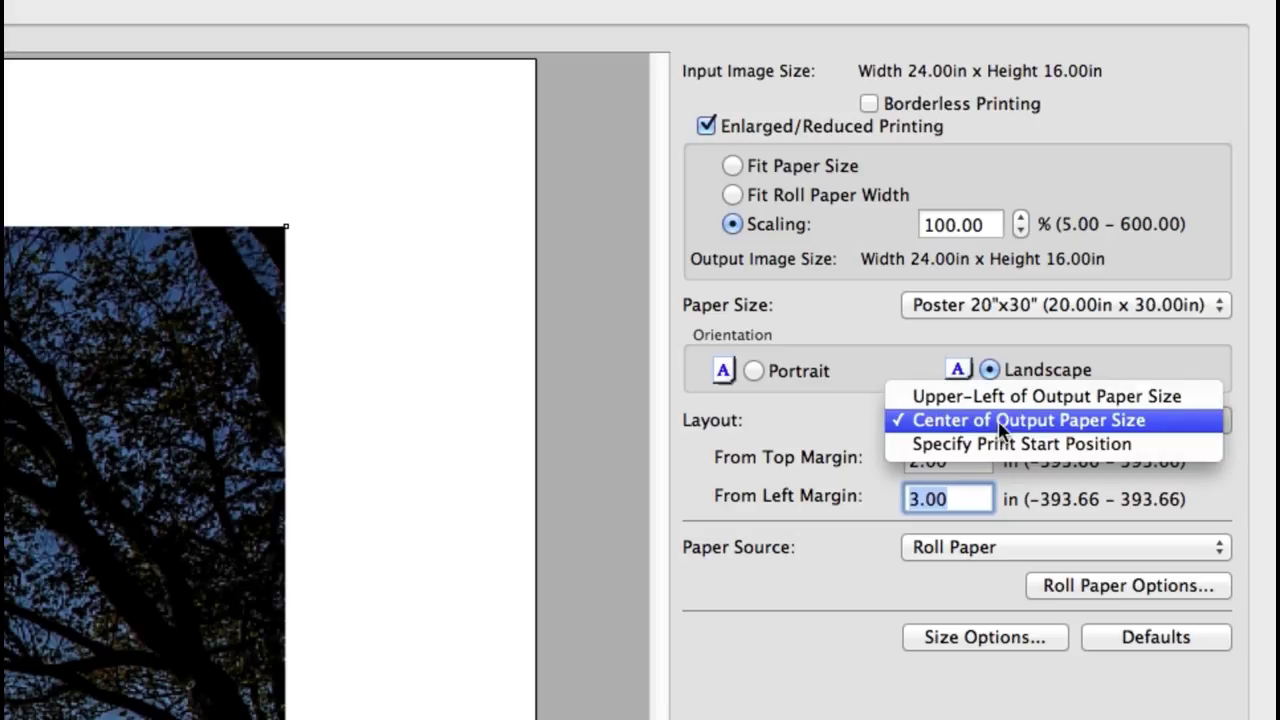
click(862, 407)
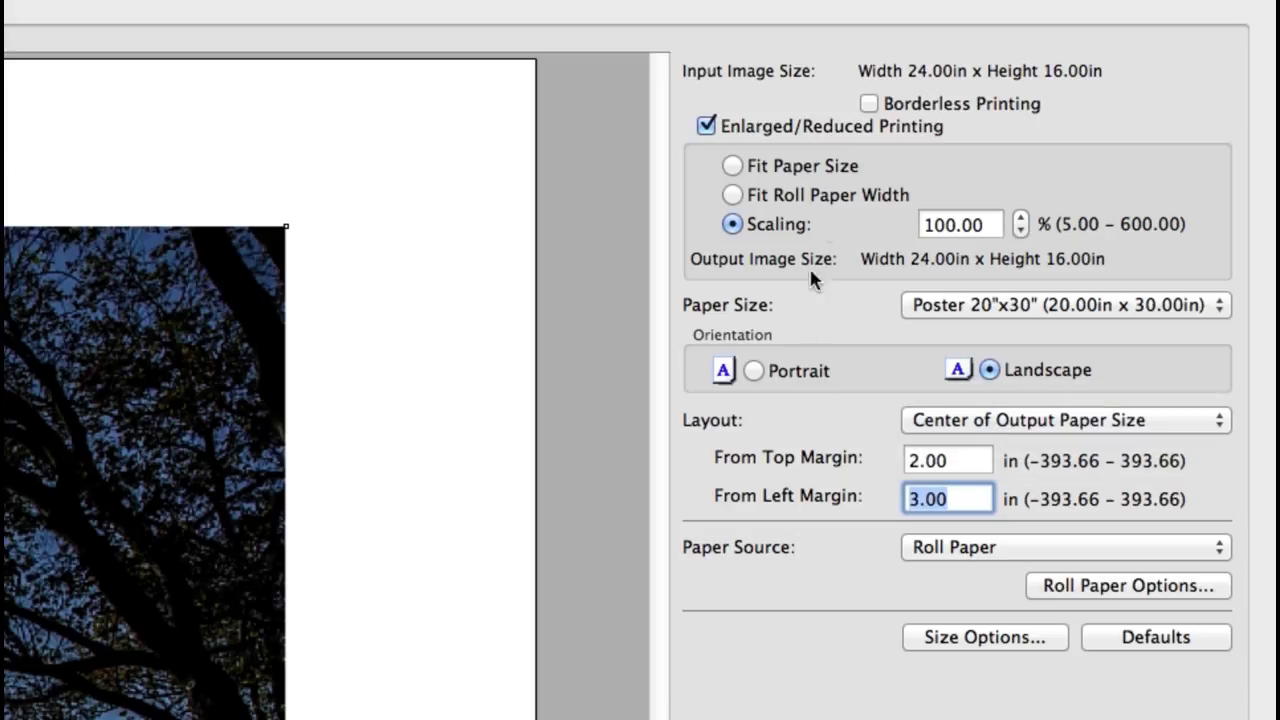
click(806, 168)
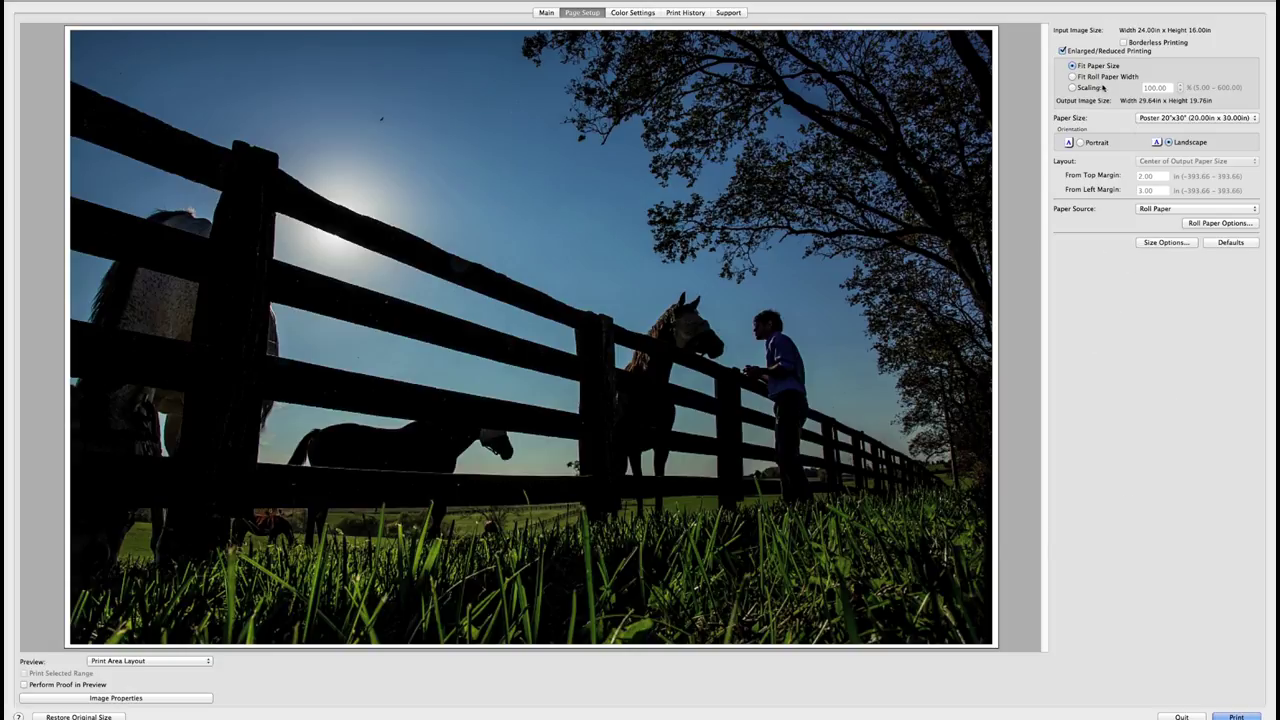
Return to 100% Scaling and confirm Roll Paper Options with 24-in. Roll and Available cutting
click(1103, 88)
click(1222, 223)
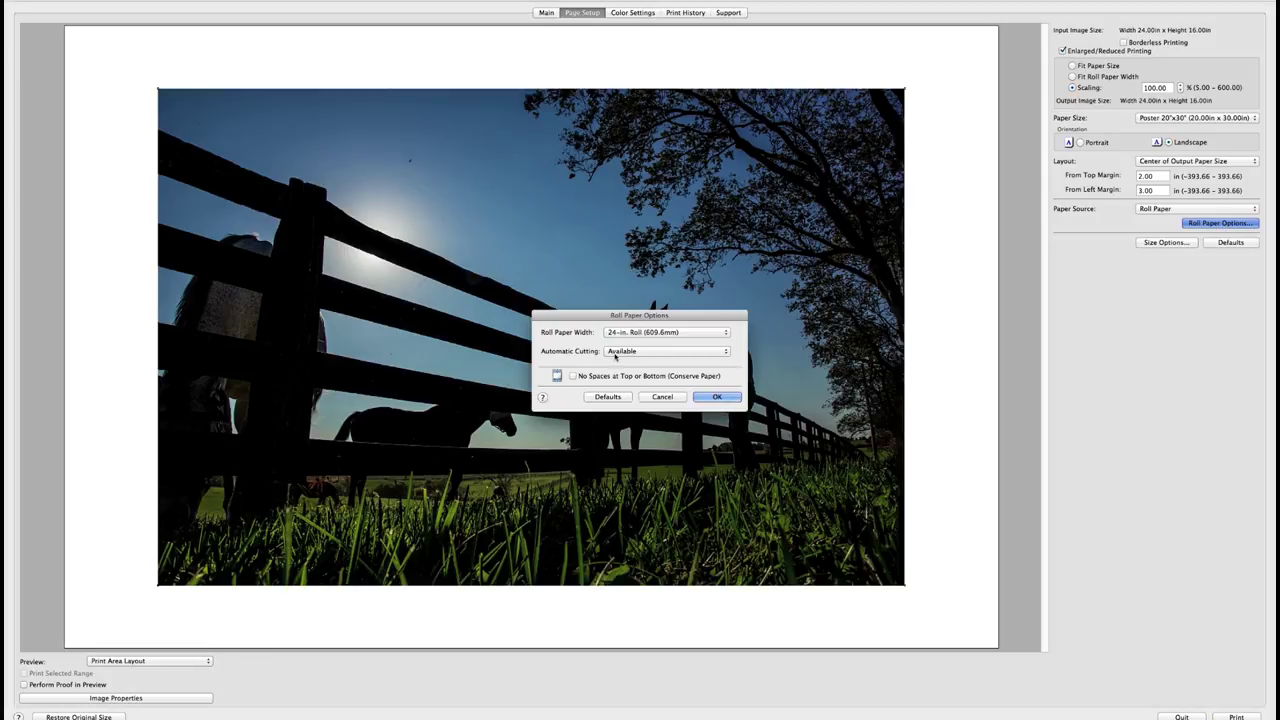
click(690, 336)
click(782, 332)
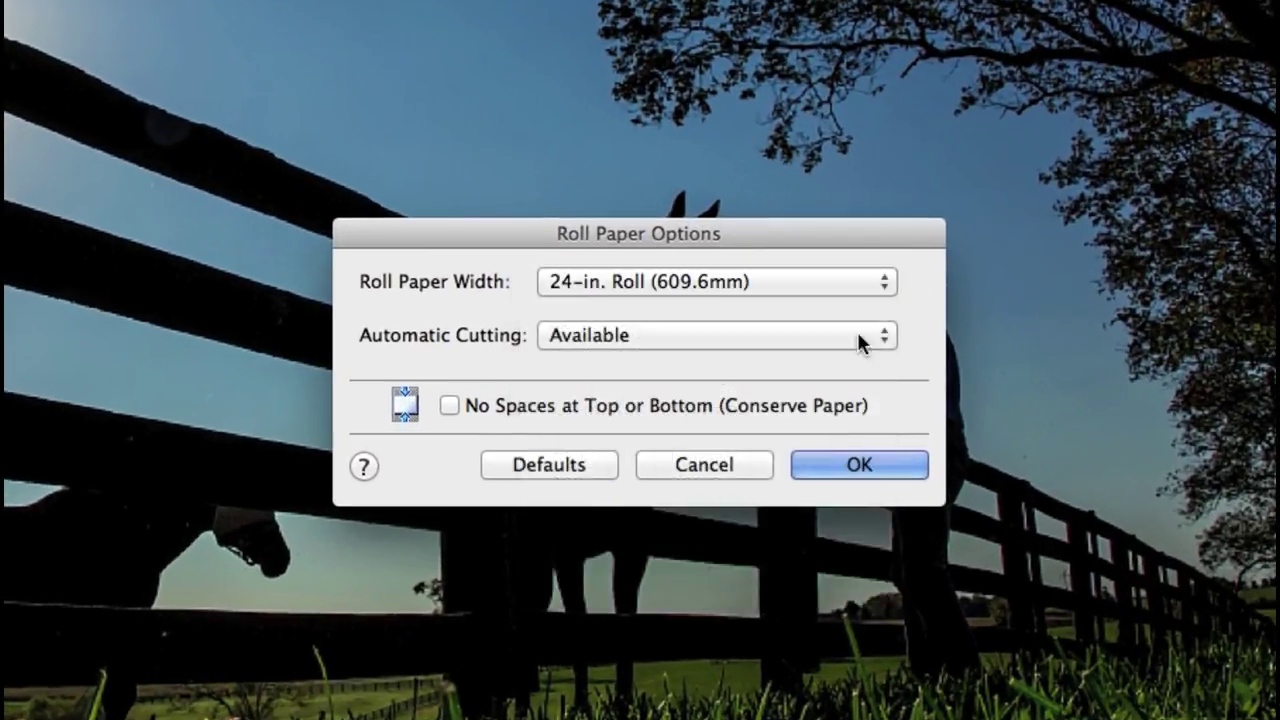
click(799, 332)
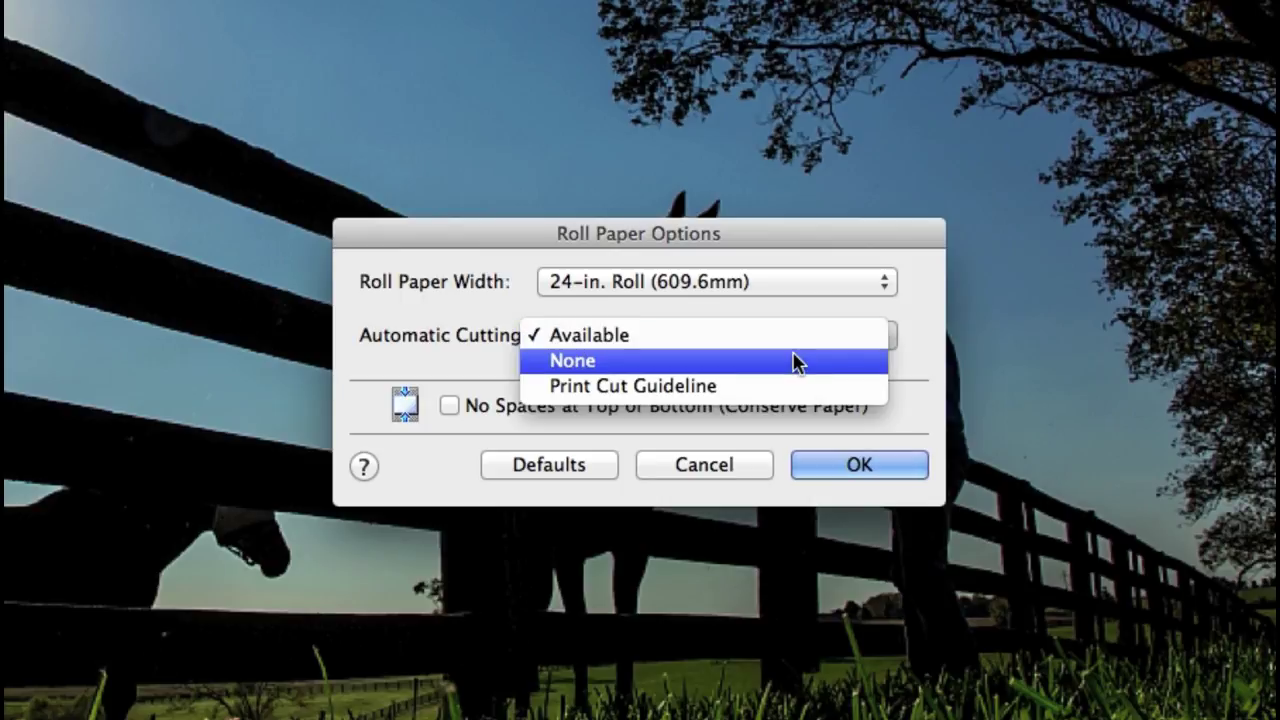
click(1088, 410)
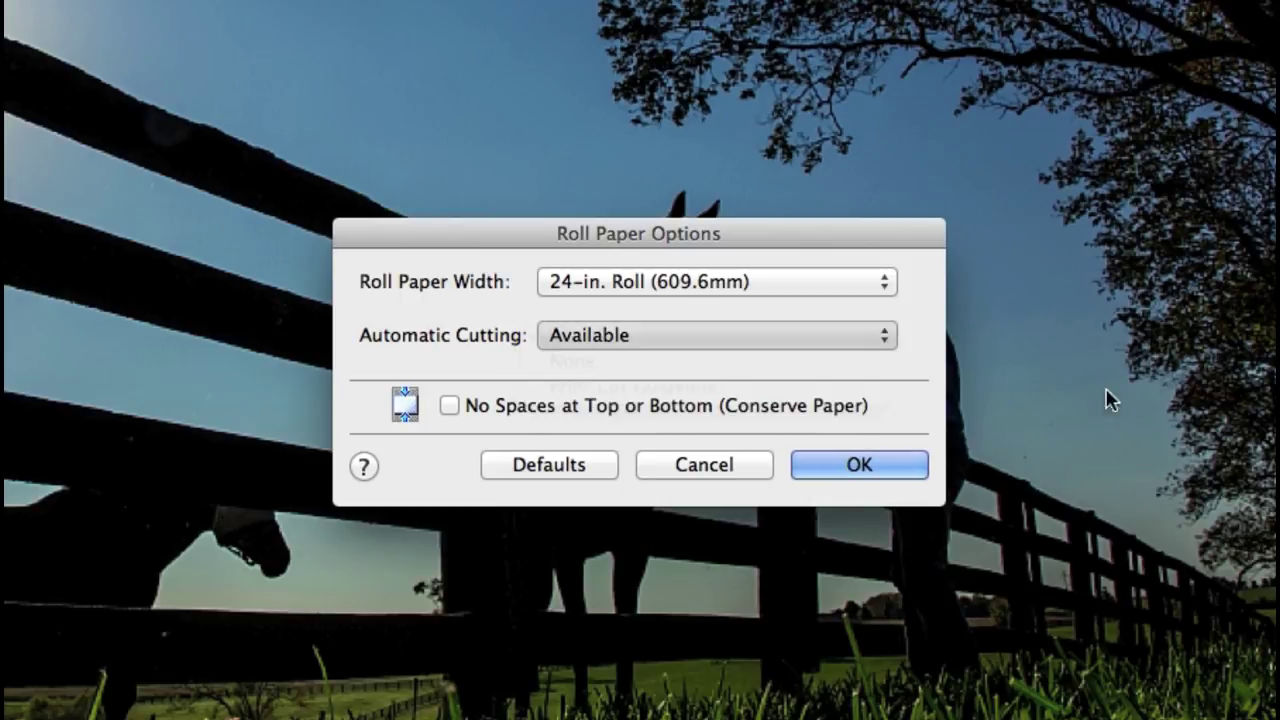
click(840, 461)
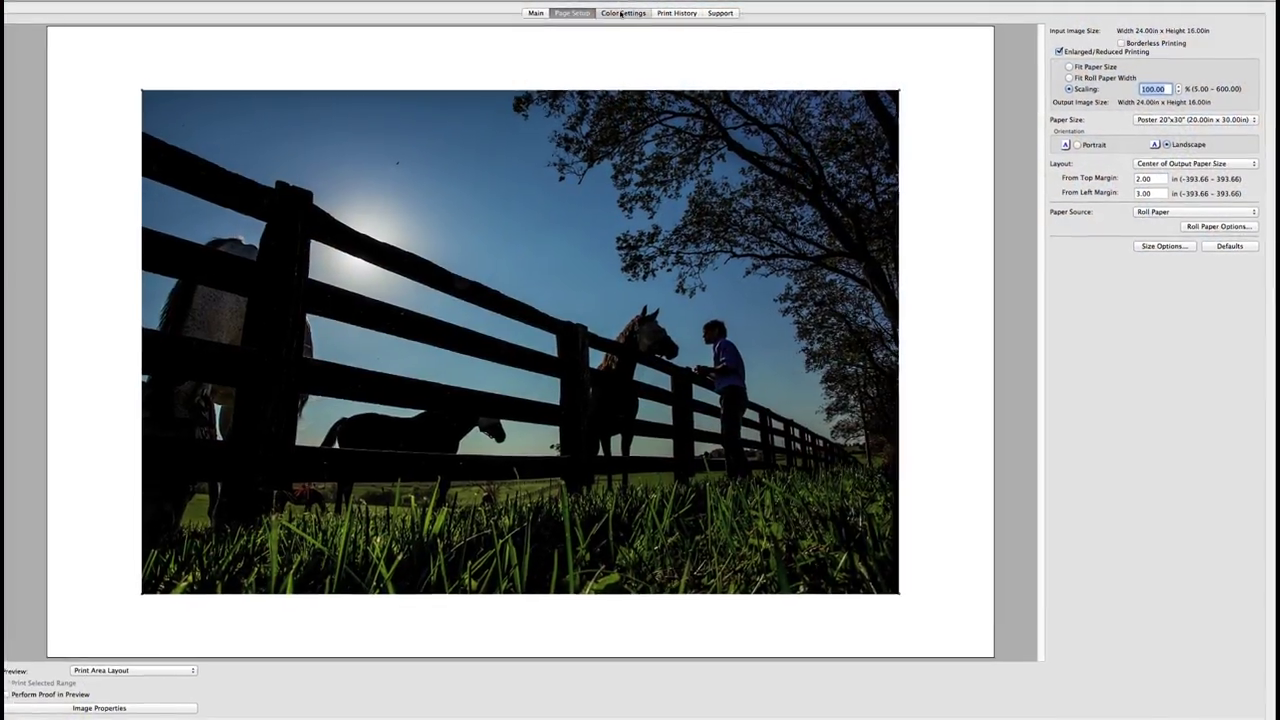
In Color Settings, raise the curve midpoint to Input 120 / Output 150 and accept it
click(620, 13)
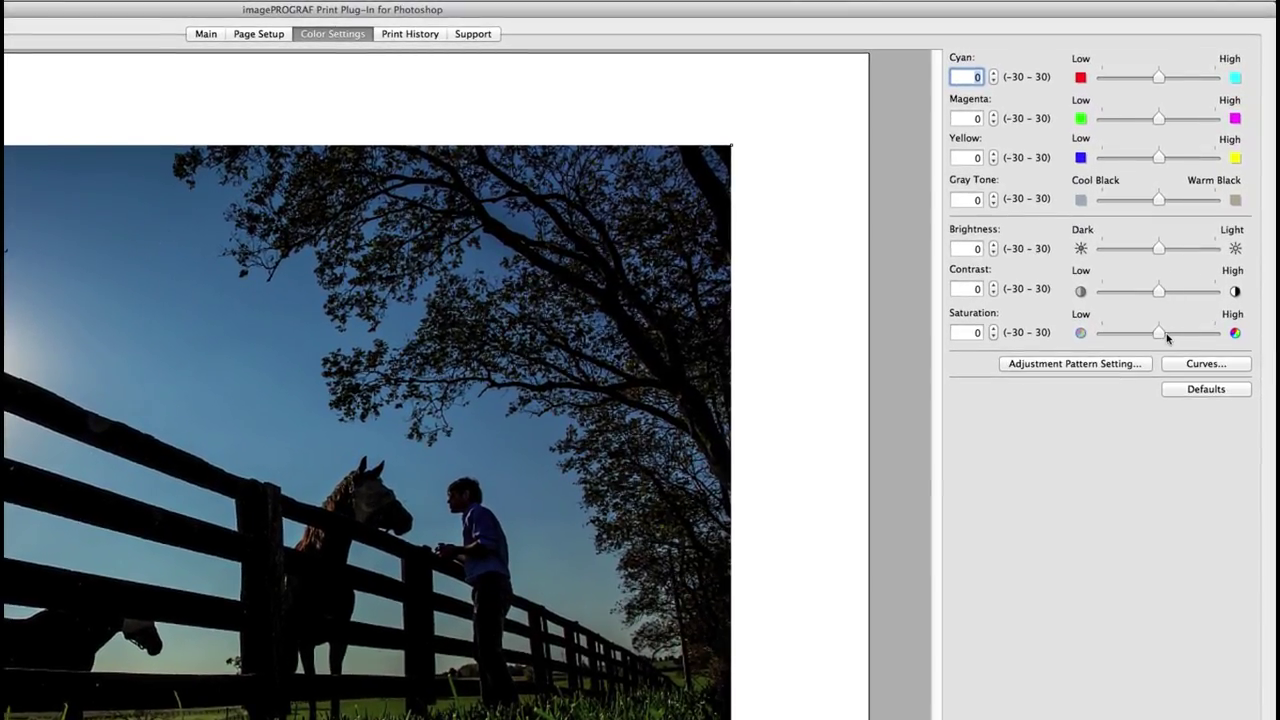
click(1204, 364)
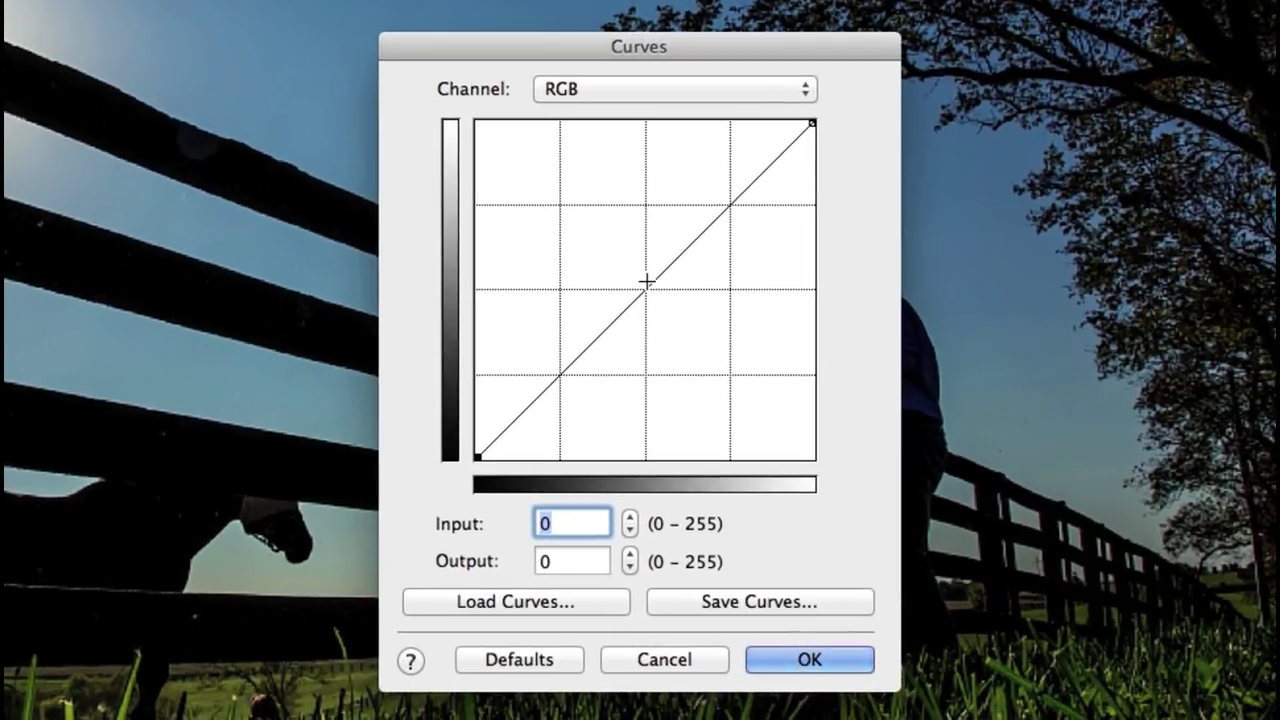
drag(646, 282, 634, 262)
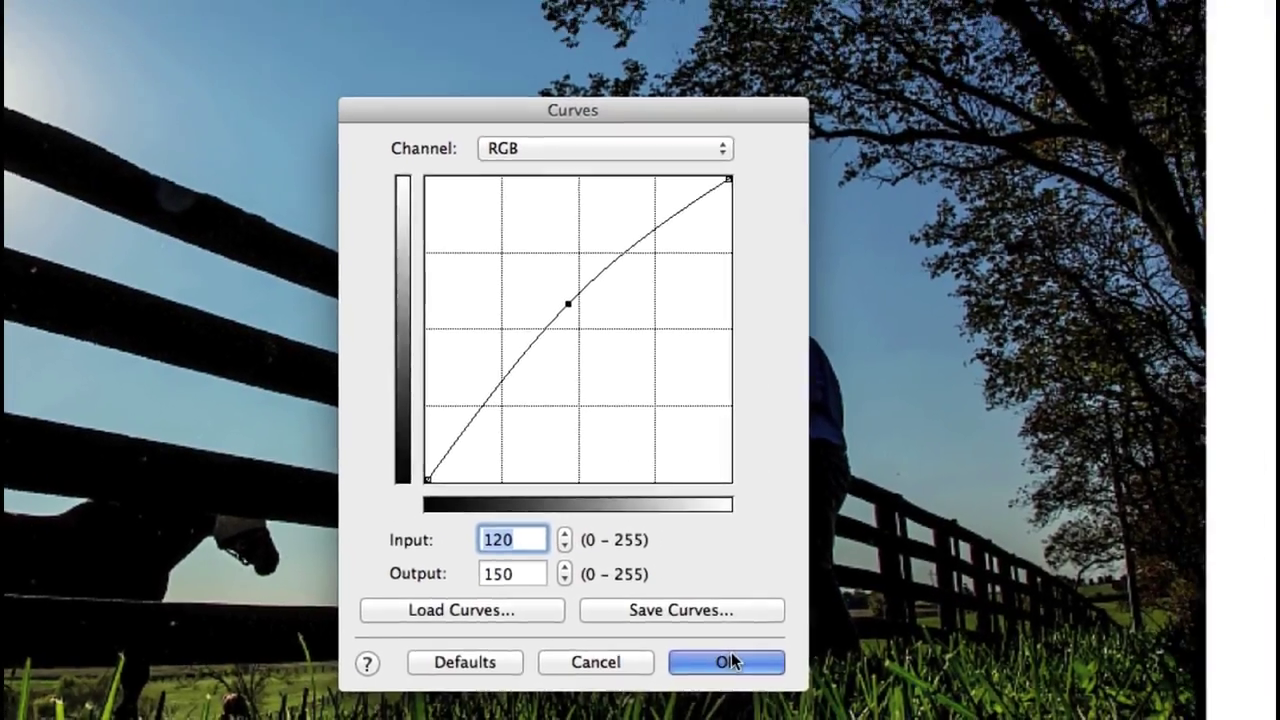
click(805, 660)
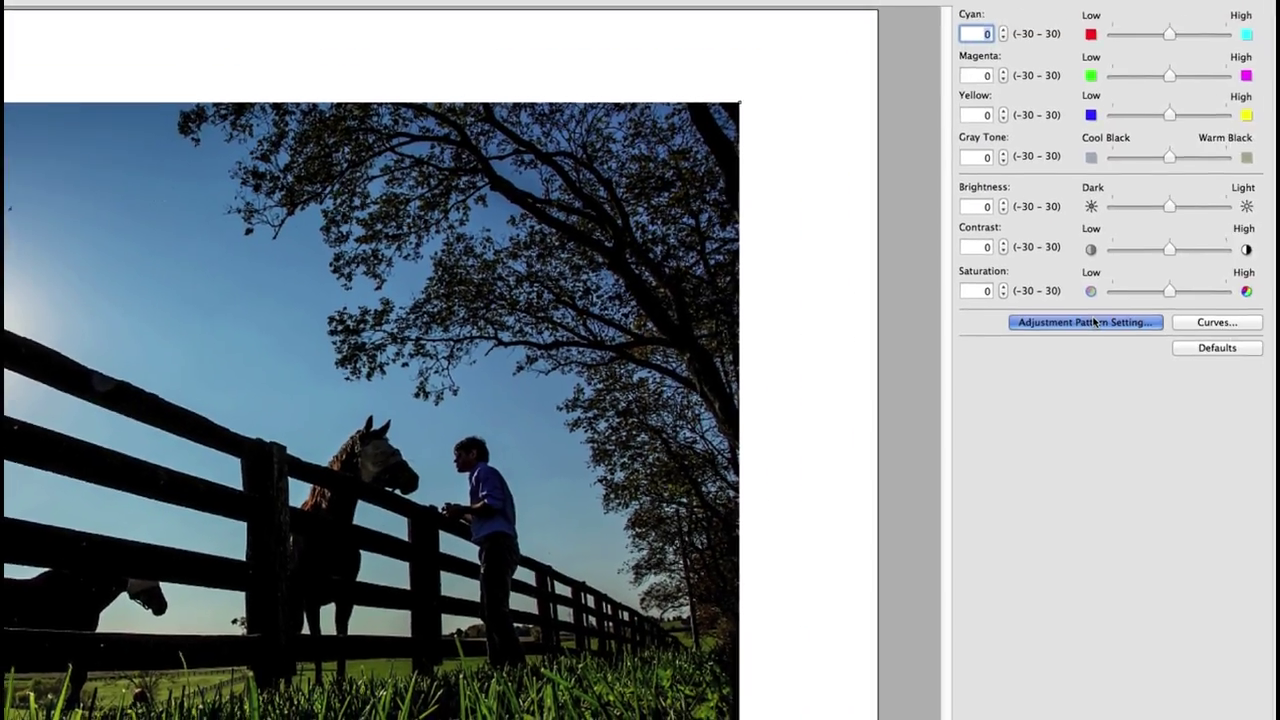
Set the adjustment pattern to Yellow on the horizontal axis and Brightness on the vertical axis
click(1094, 322)
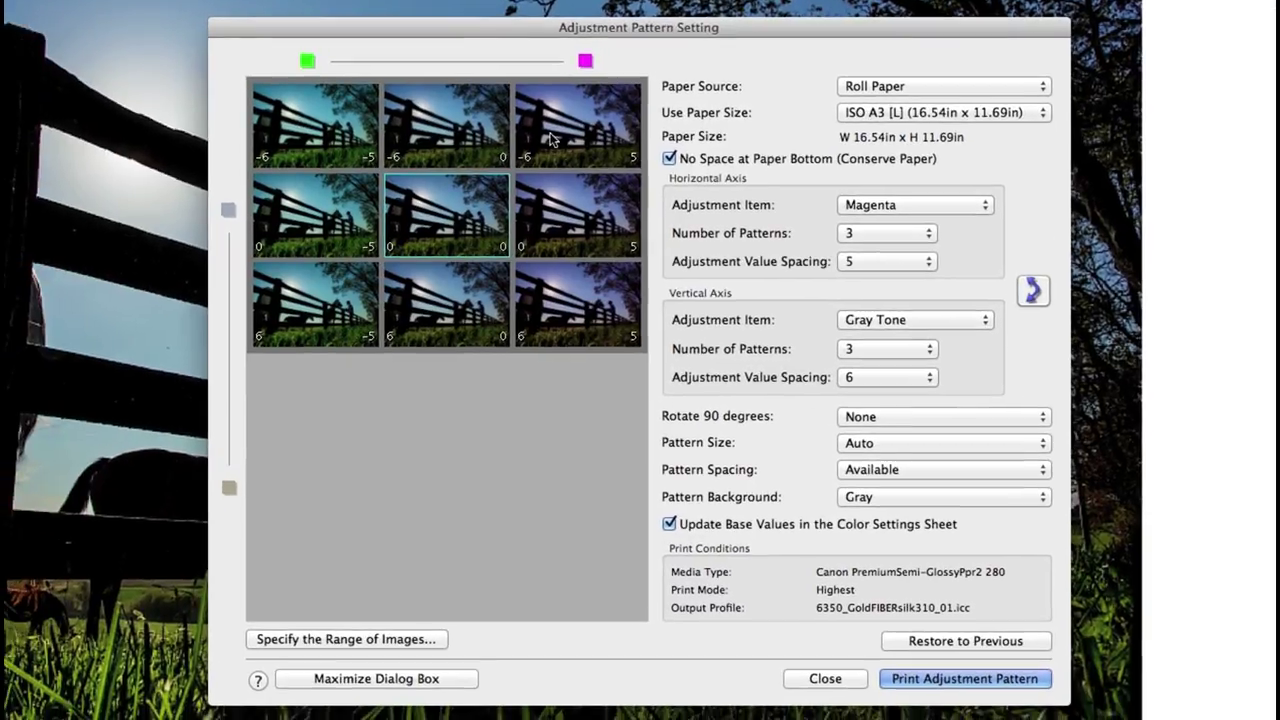
click(915, 204)
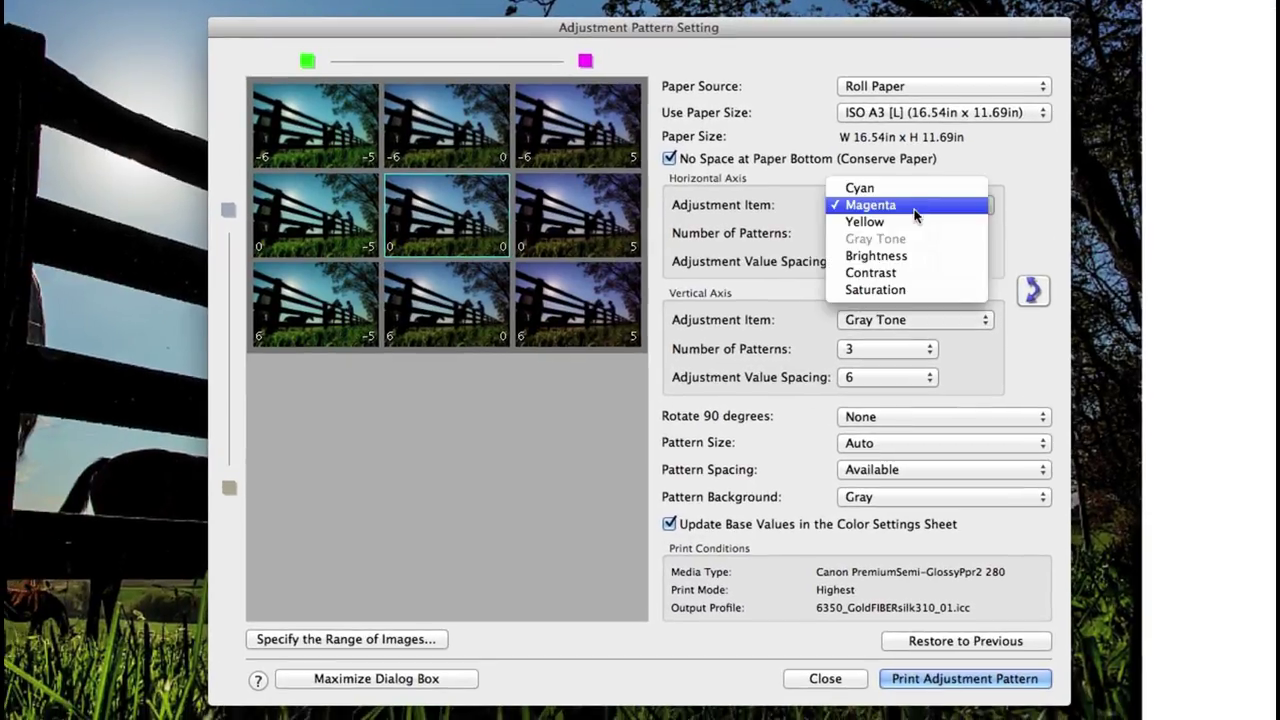
click(912, 219)
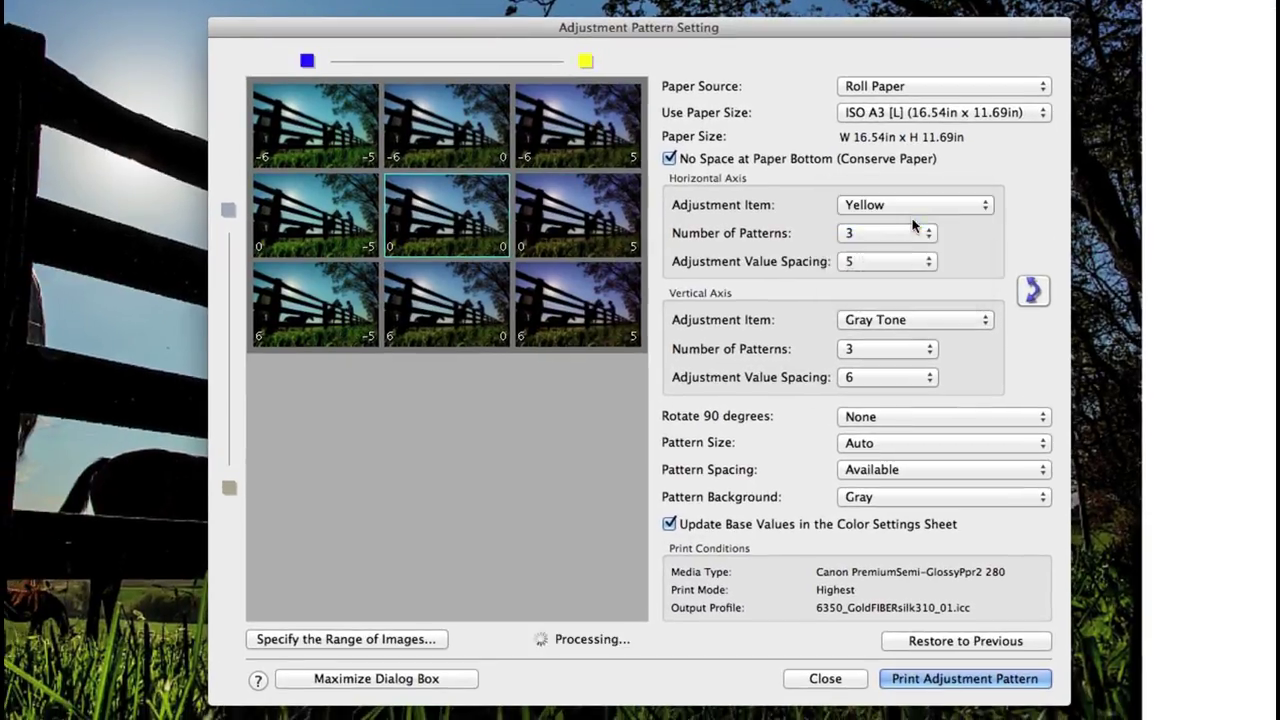
click(917, 319)
click(912, 333)
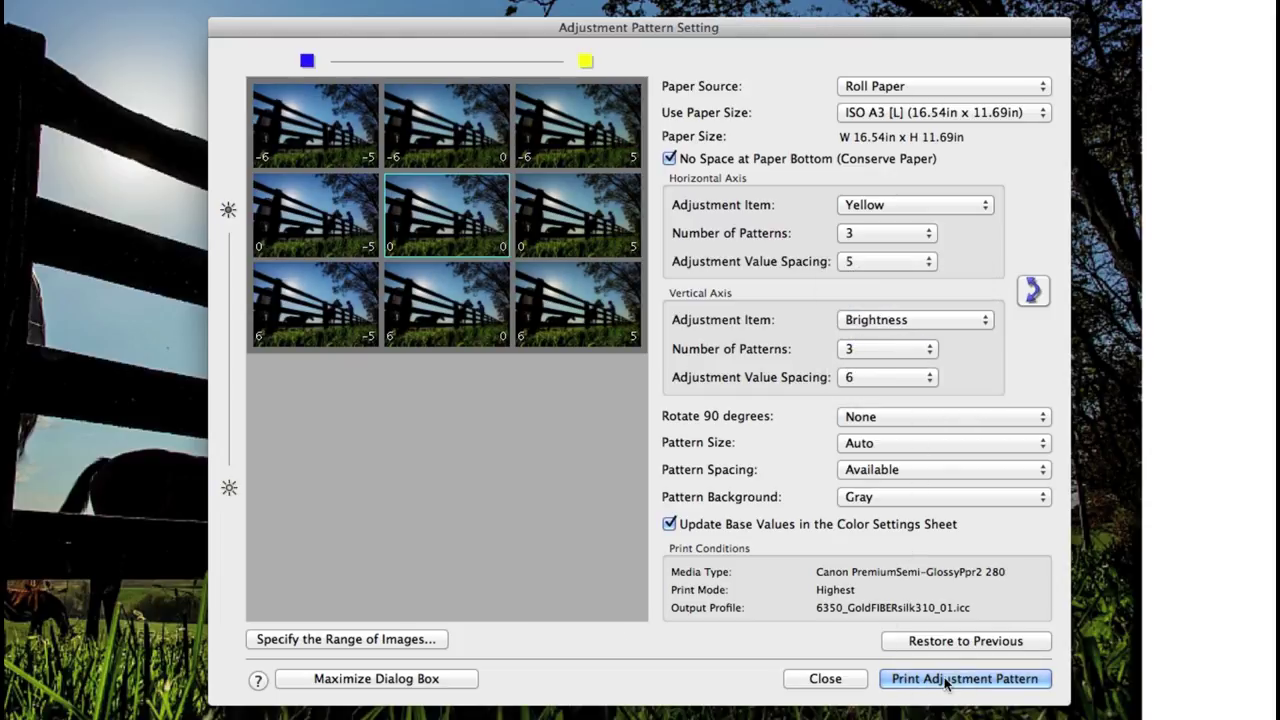
click(824, 678)
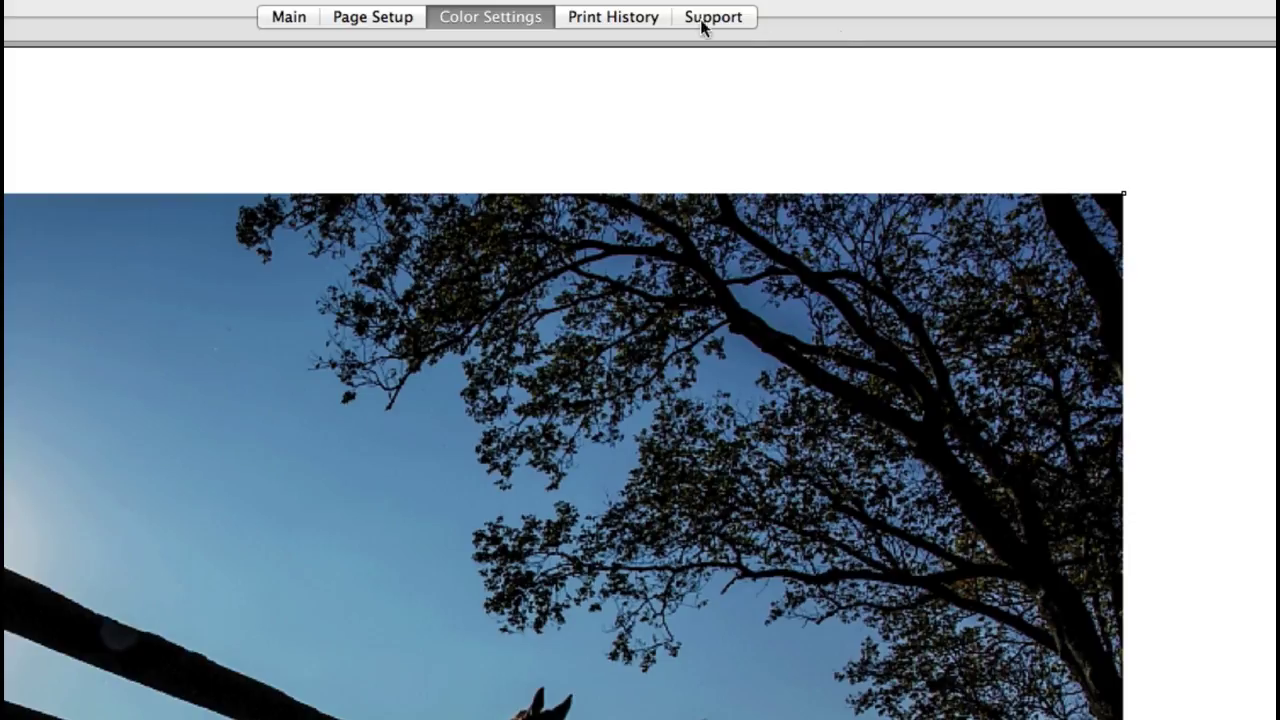
Show Print History and browse favorites Sliver Print, Artistic Satin Canvas 6450, Canvas Matte, Premium RC 255 6450
click(612, 17)
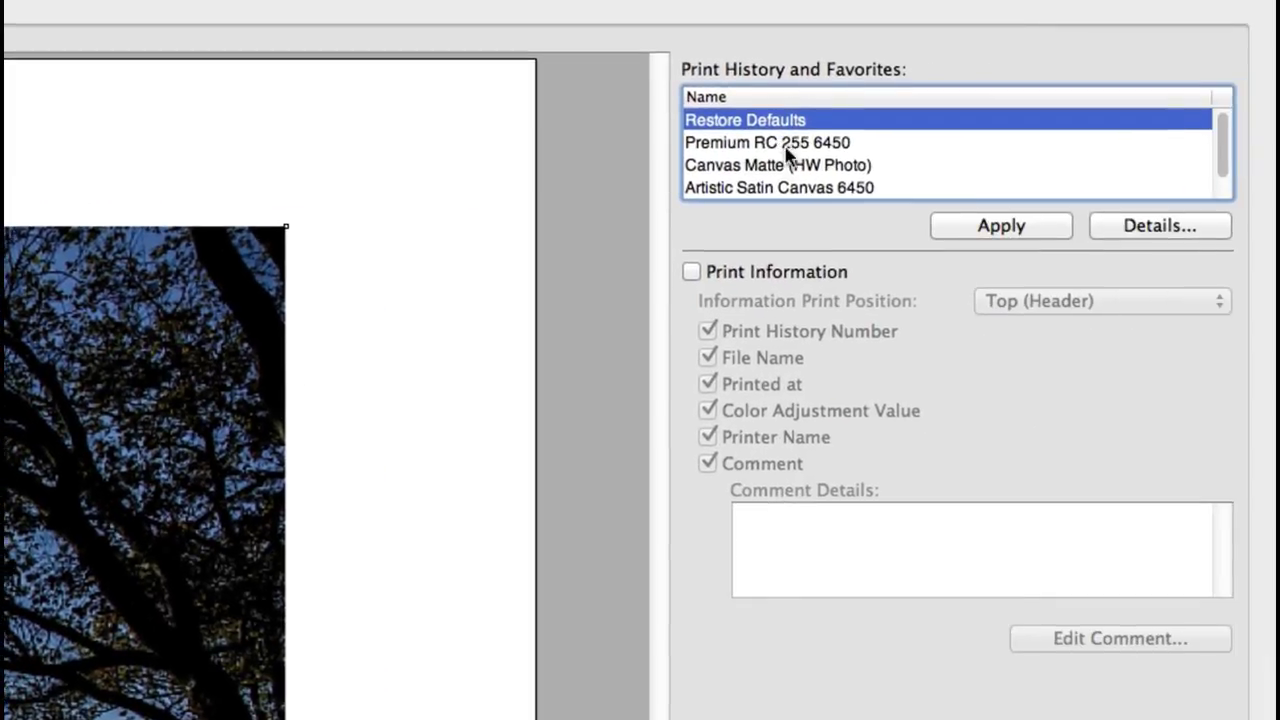
drag(1226, 140, 1226, 174)
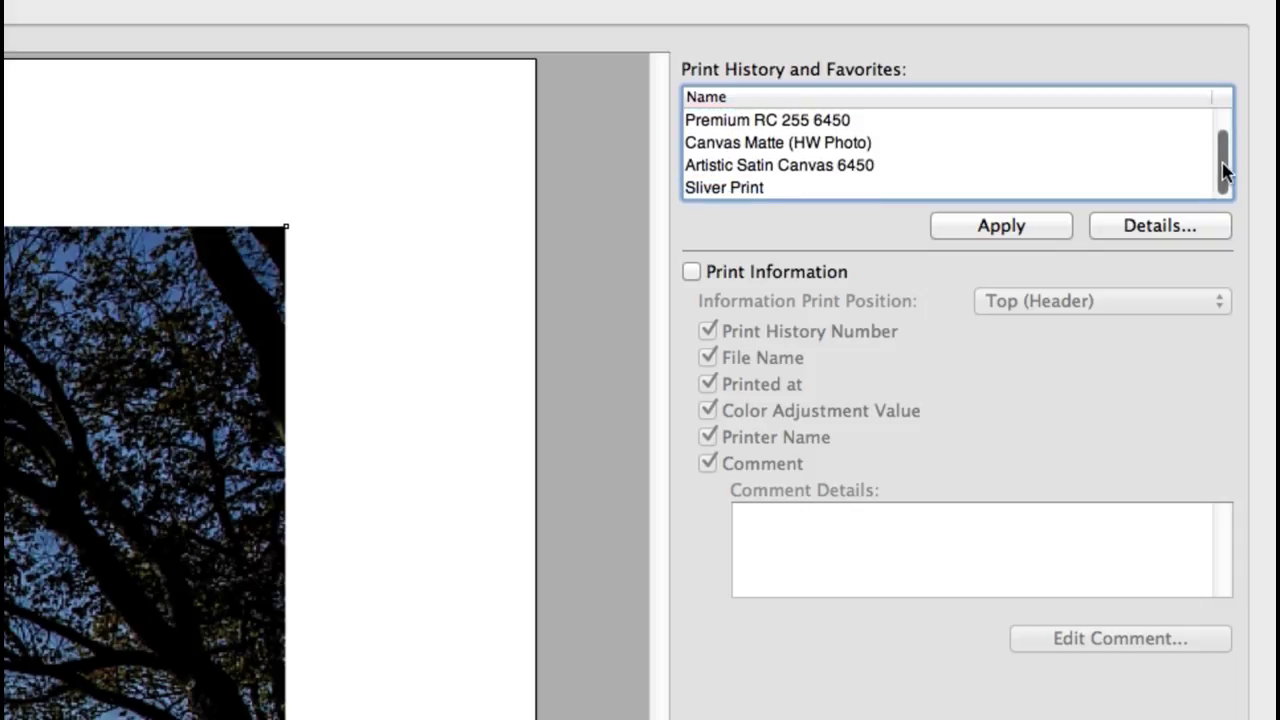
click(948, 190)
click(940, 165)
click(930, 142)
click(928, 121)
scroll(937, 148, up, 1)
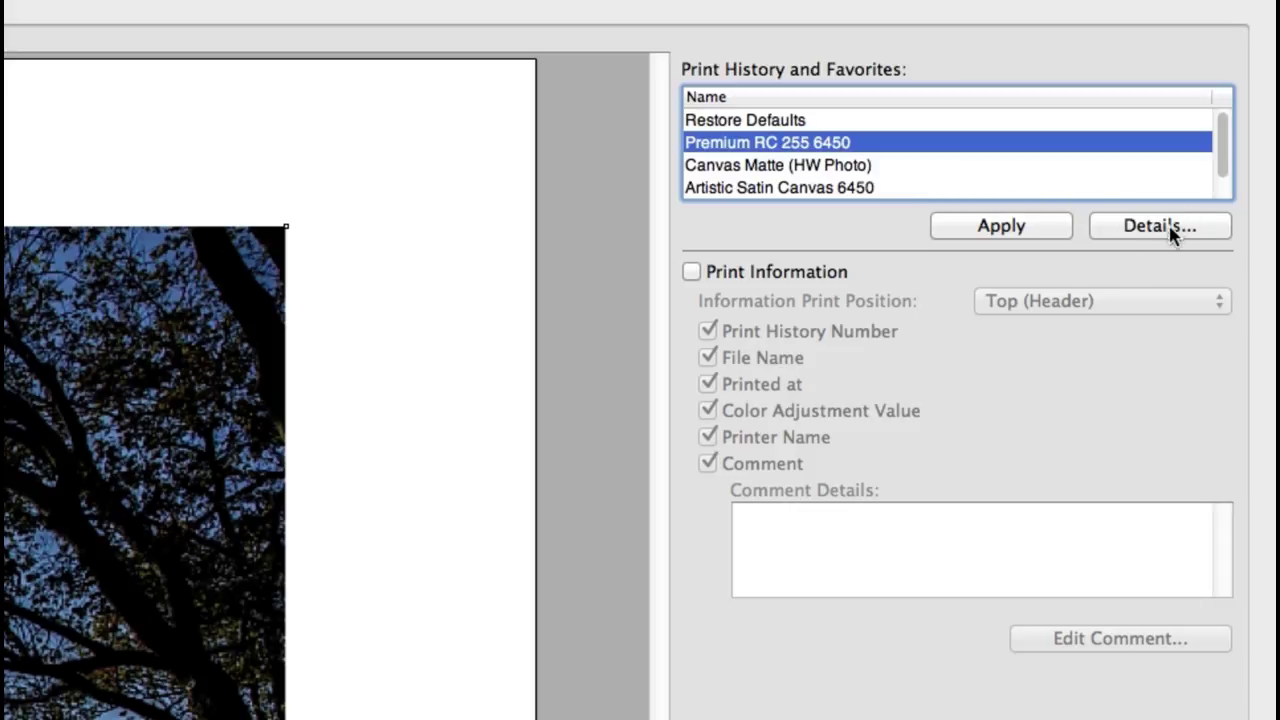
Turn off Print Information, then reselect the Canvas Matte and Artistic Satin Canvas 6450 favorites
click(800, 281)
click(774, 168)
click(760, 188)
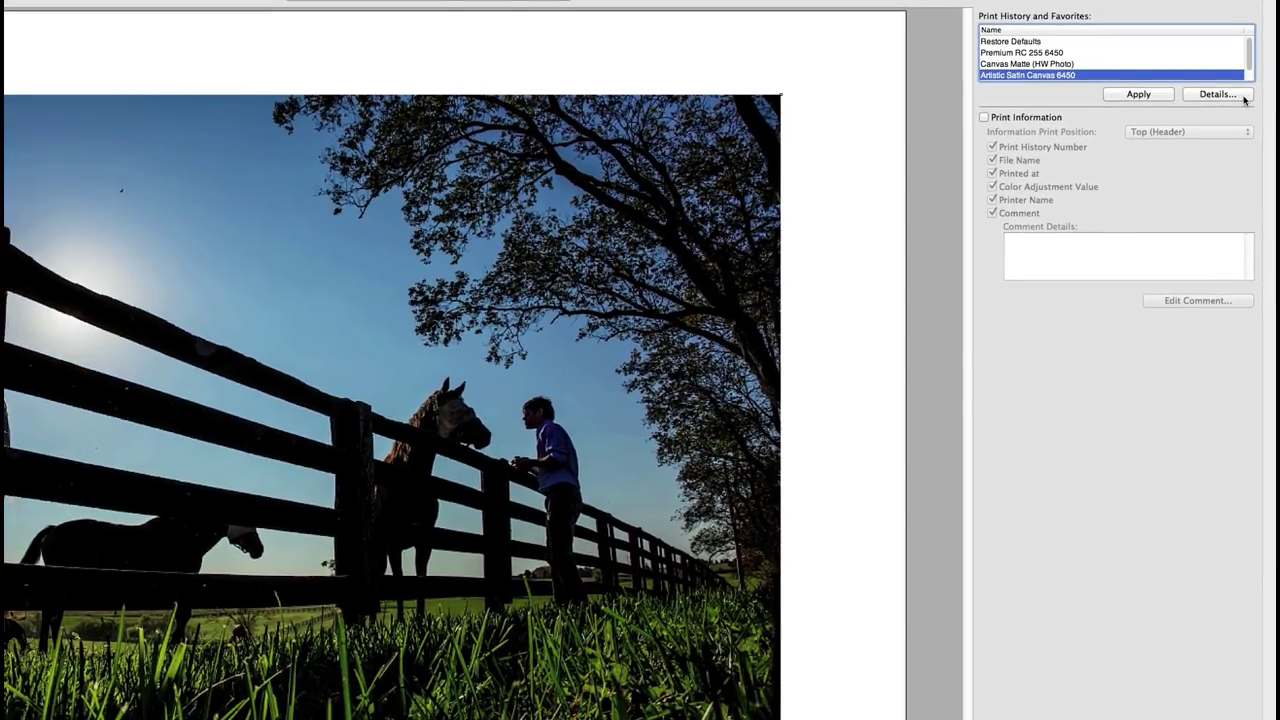
click(1245, 98)
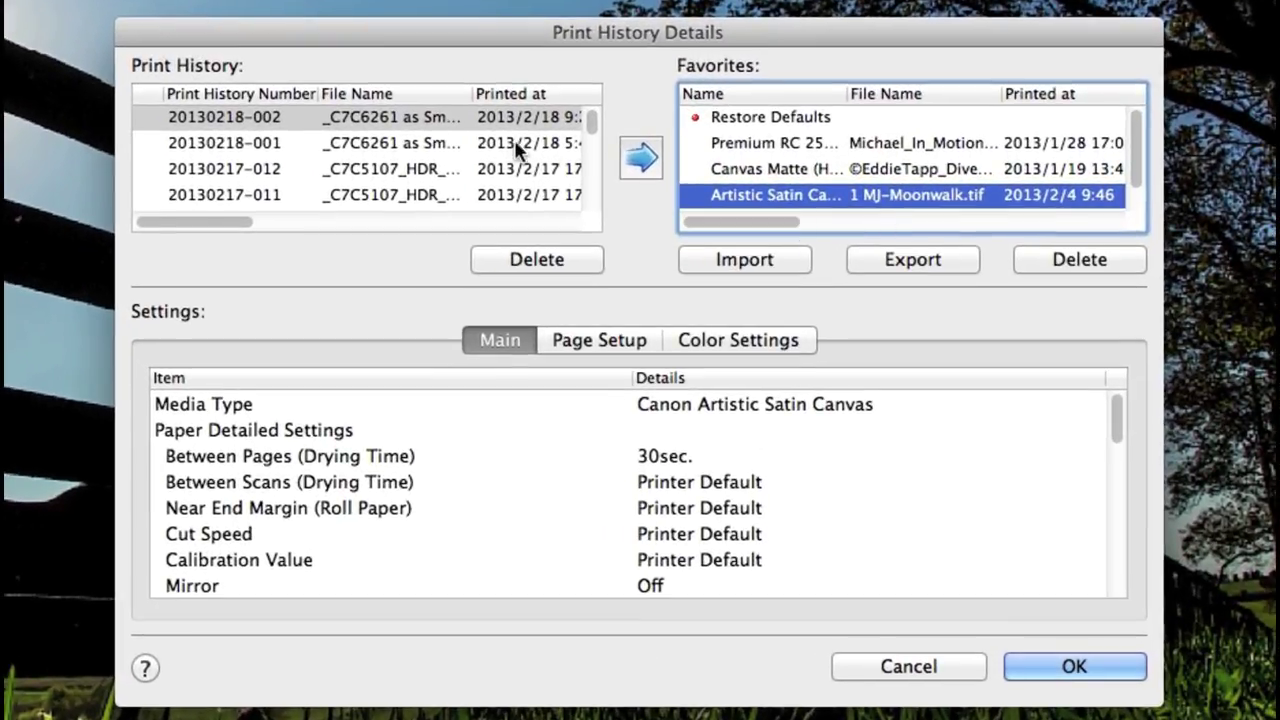
click(486, 118)
click(478, 143)
click(641, 157)
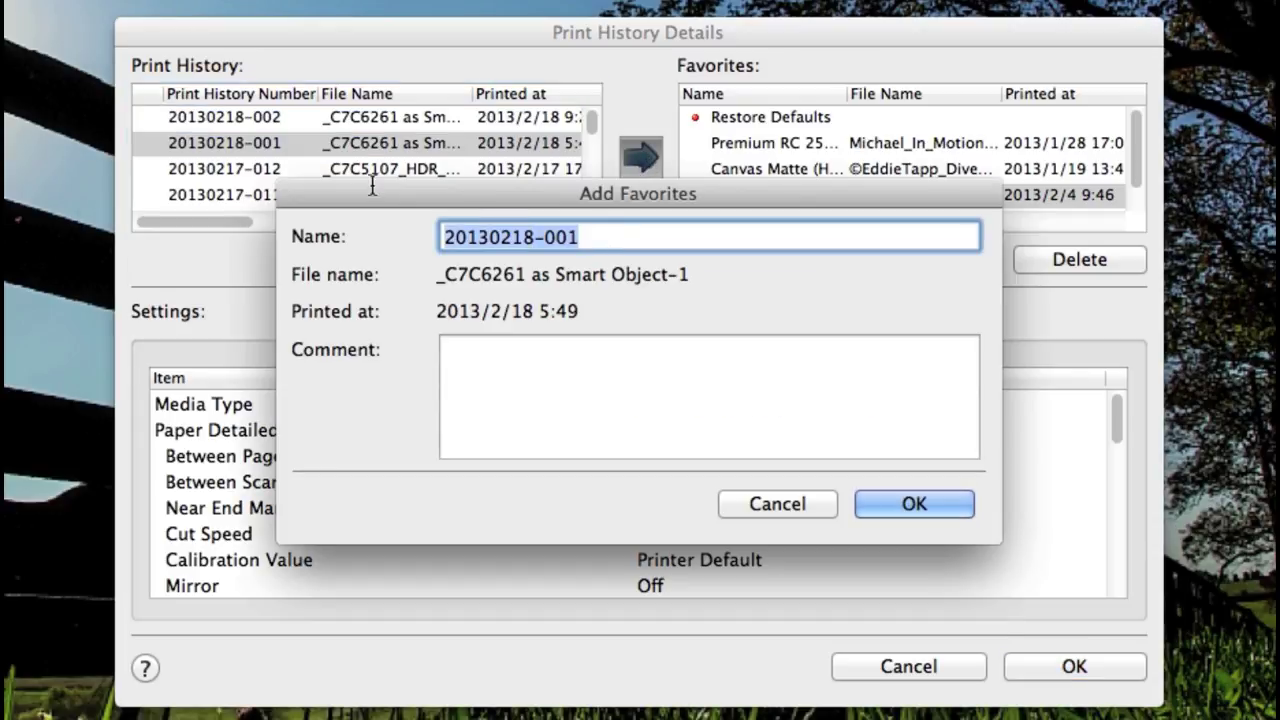
text(Kee)
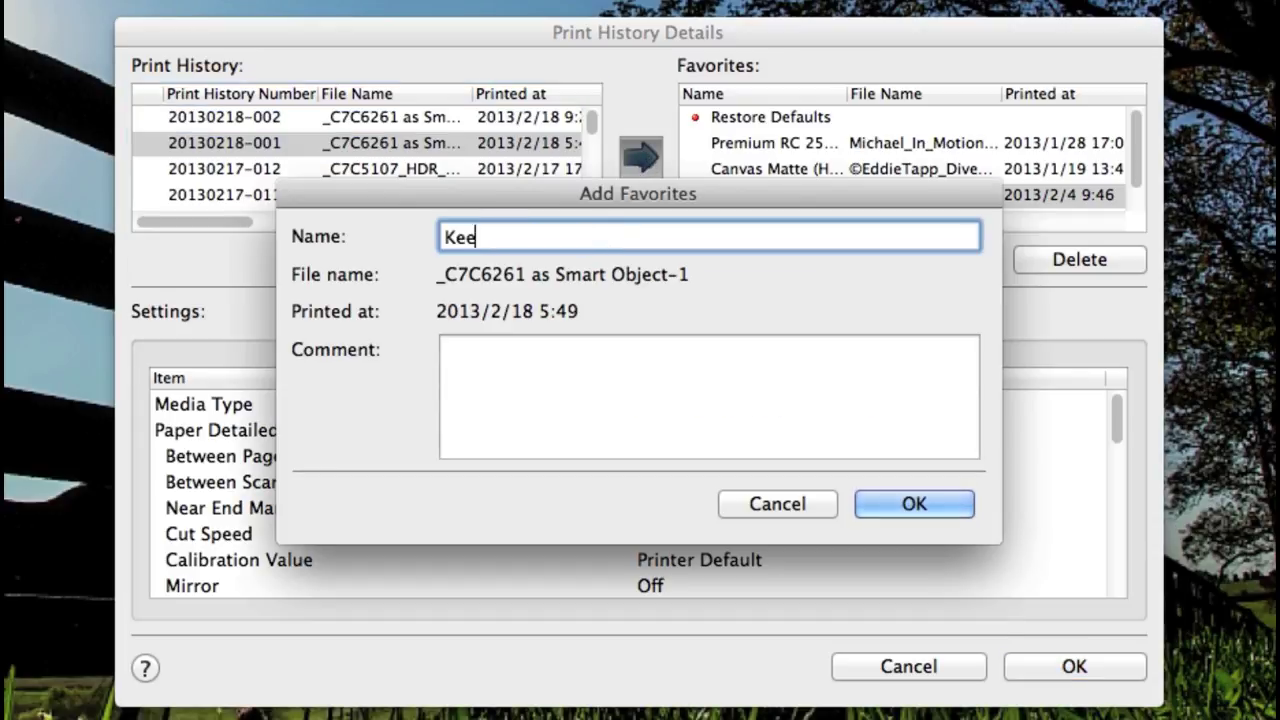
text(neland)
click(917, 499)
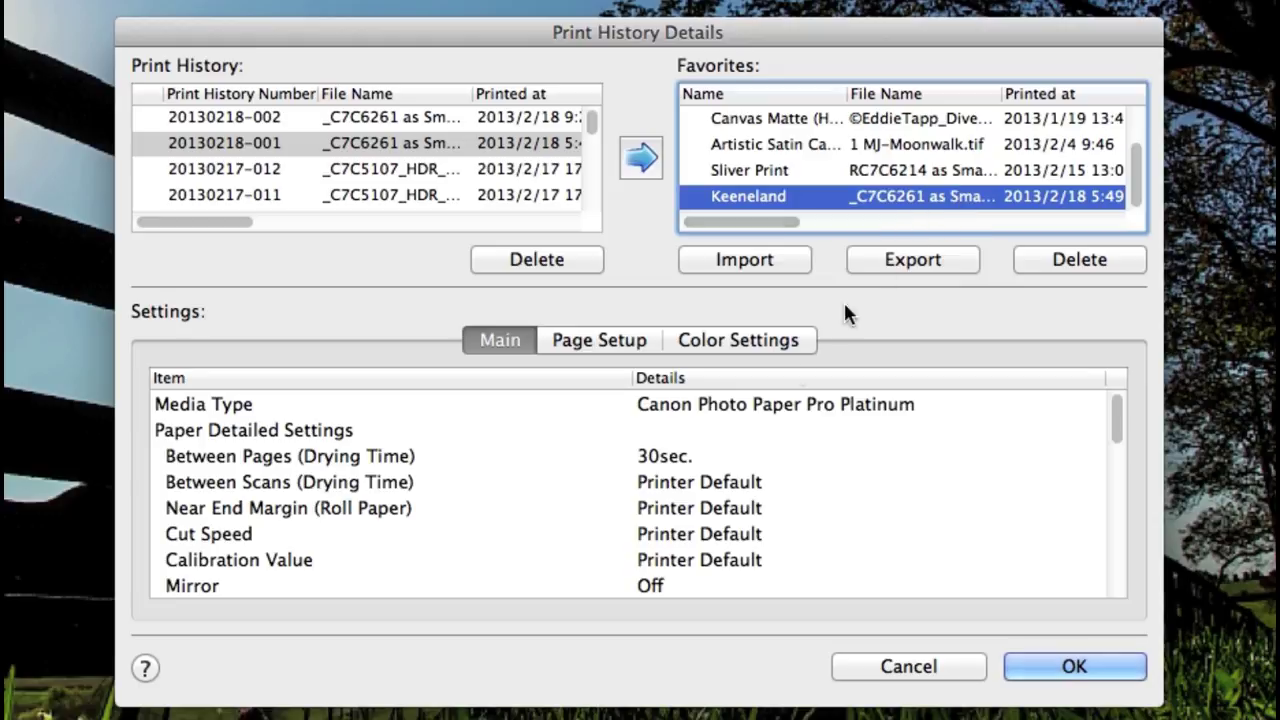
Review the Keeneland favorite's Media Type setting and apply the favorite
click(783, 414)
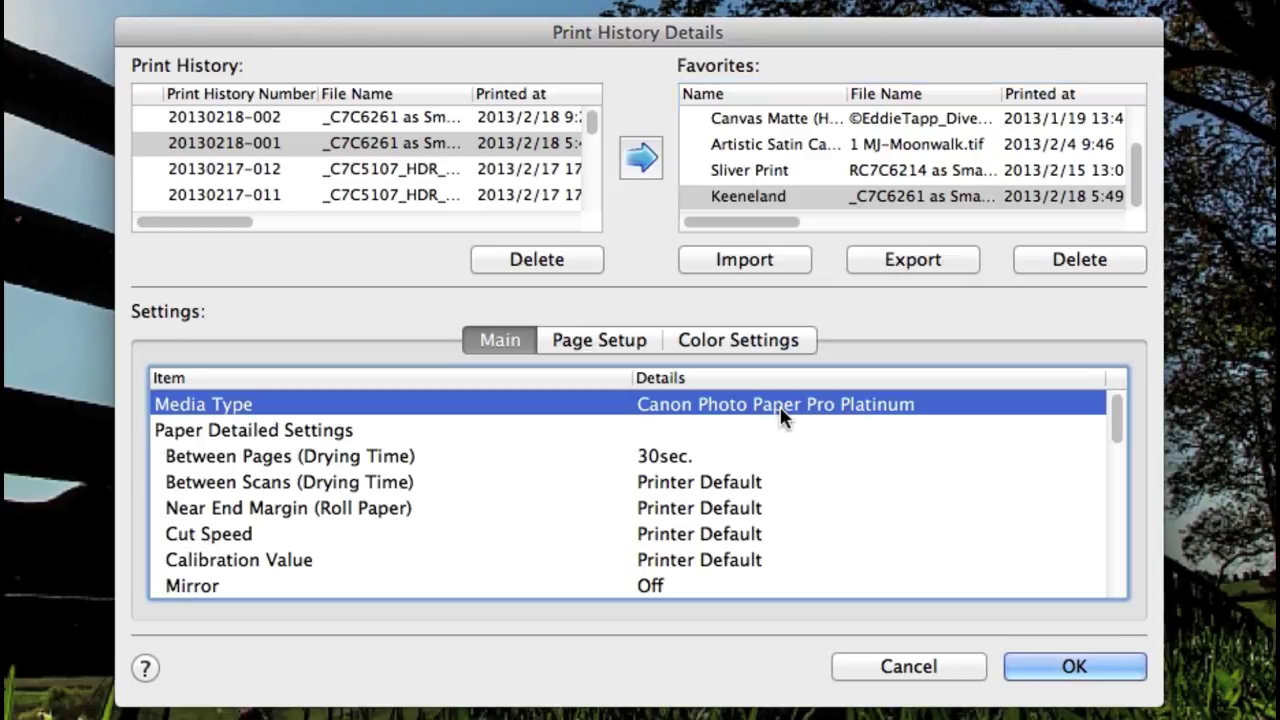
click(777, 170)
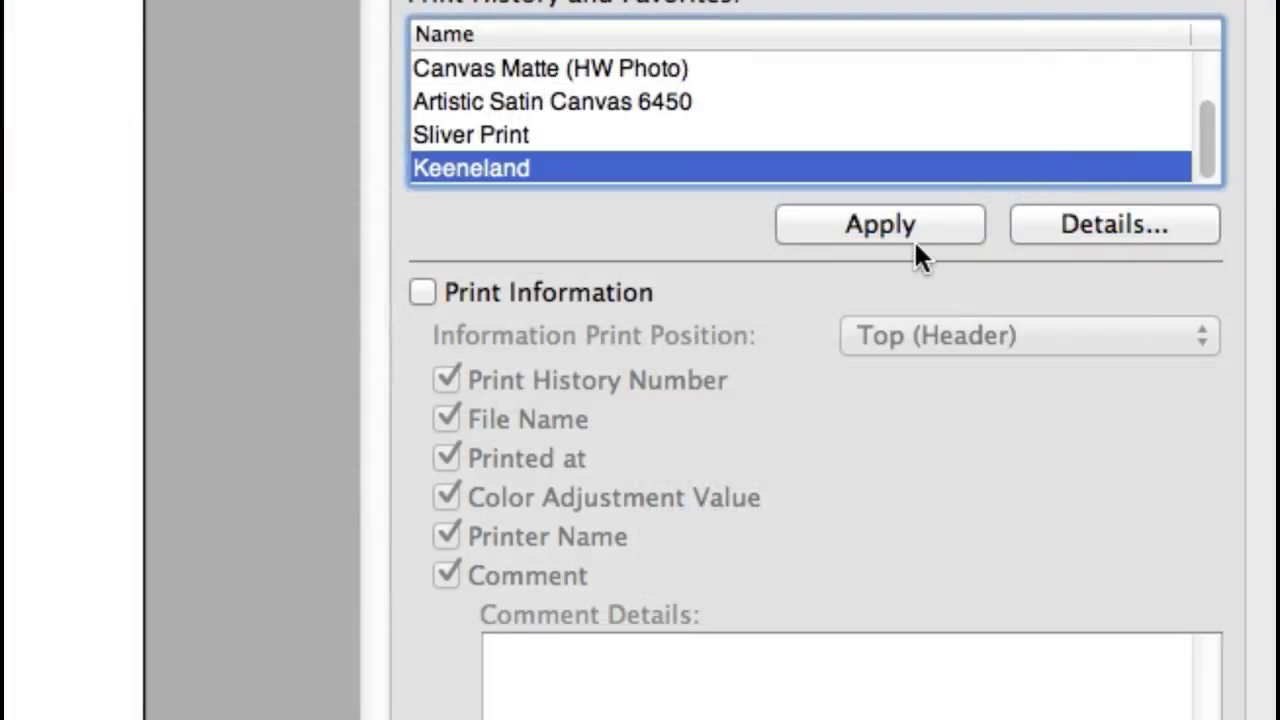
click(914, 240)
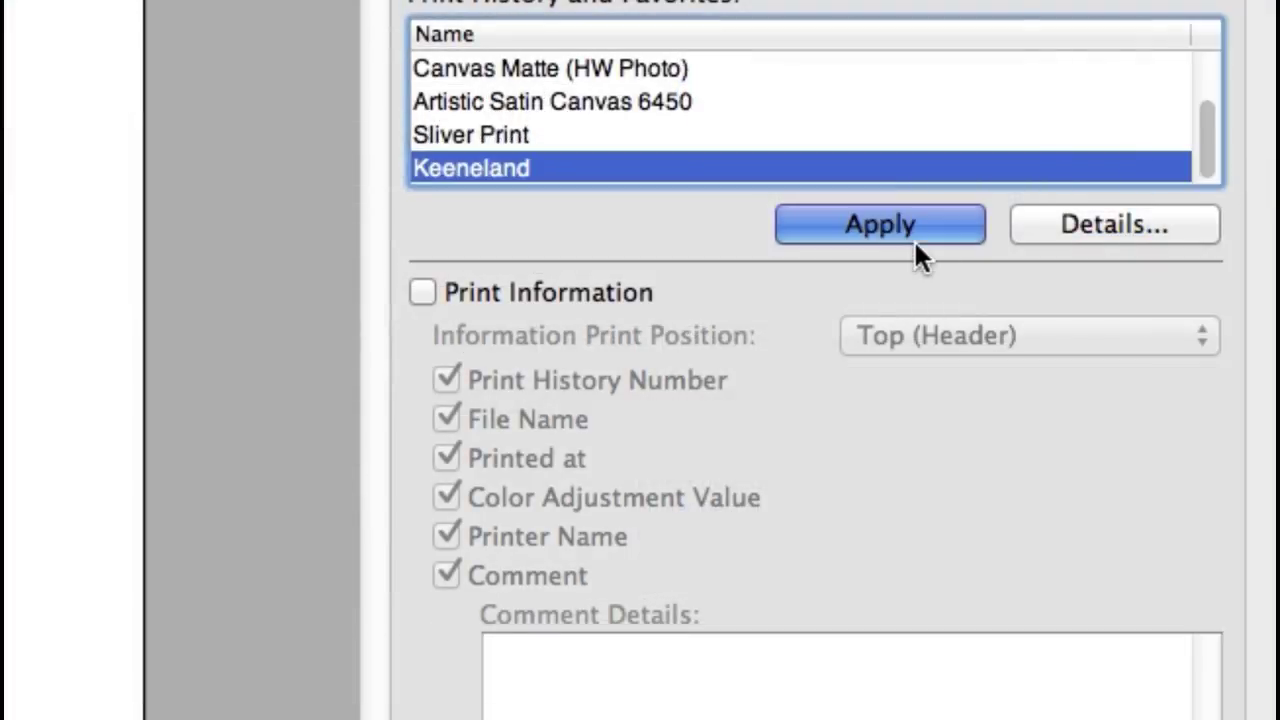